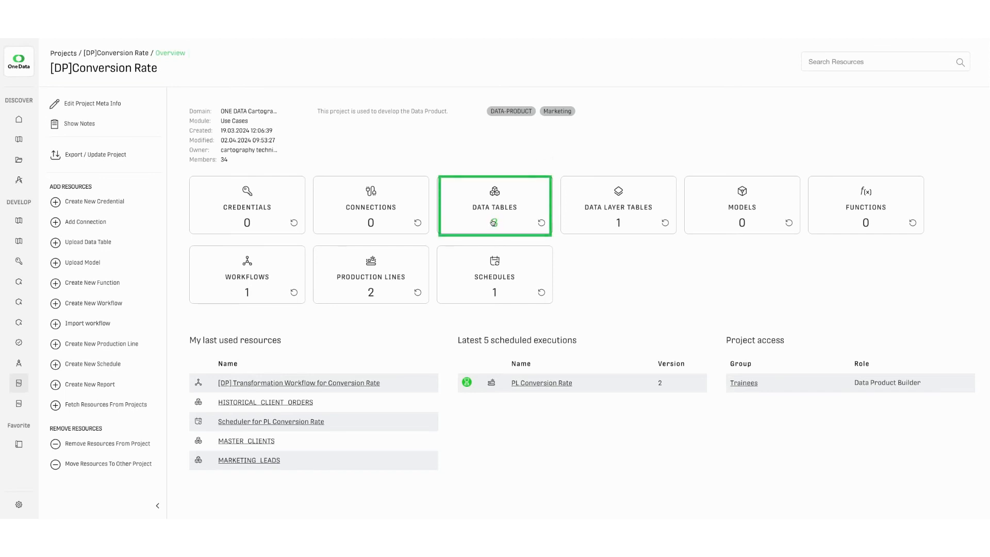
Open the workflows of the Conversion Rate project
click(245, 268)
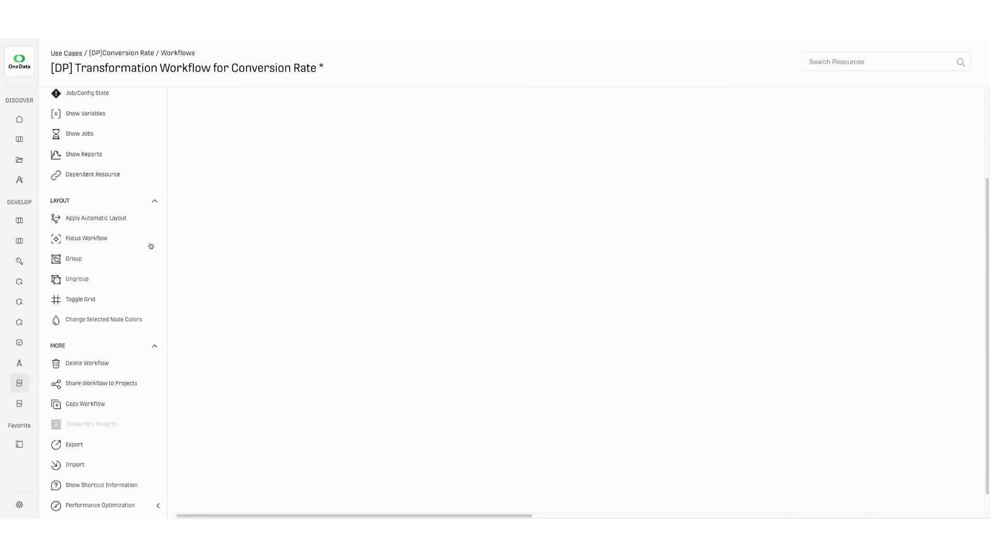
Browse the processor catalogue of the transformation workflow, looking through the load, quantitative, save and transformation processors
scroll(114, 289, up, 5)
click(103, 310)
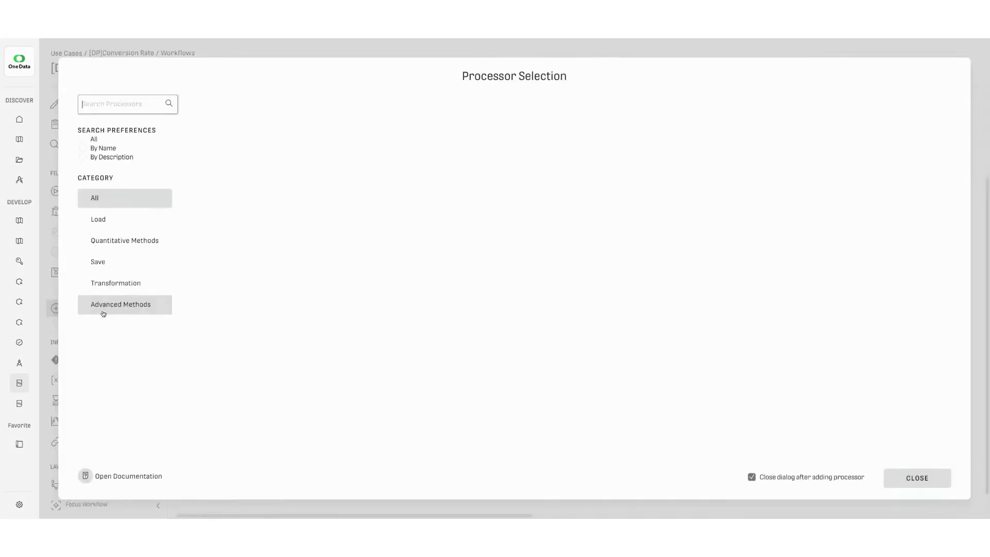
scroll(396, 281, down, 4)
scroll(396, 280, down, 10)
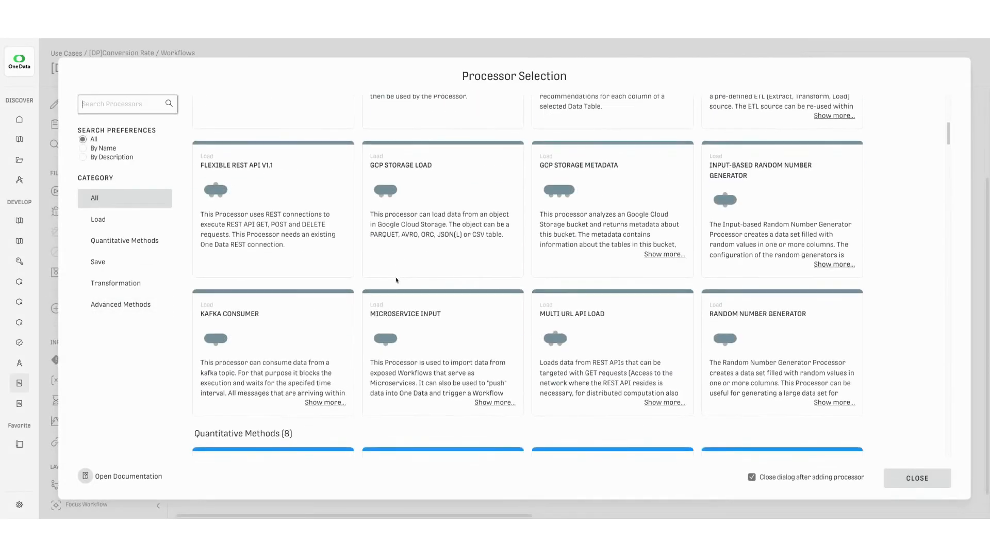
click(898, 485)
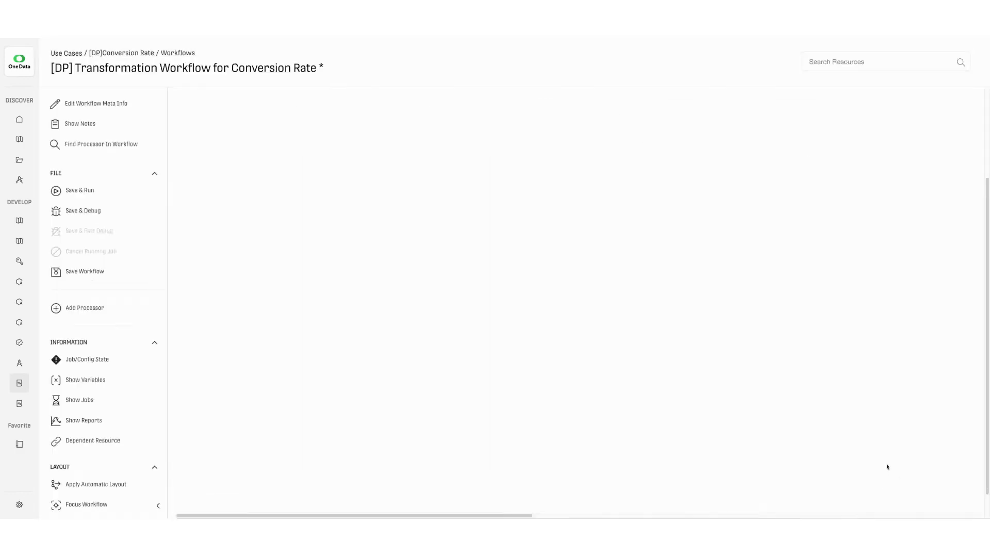
double_click(518, 239)
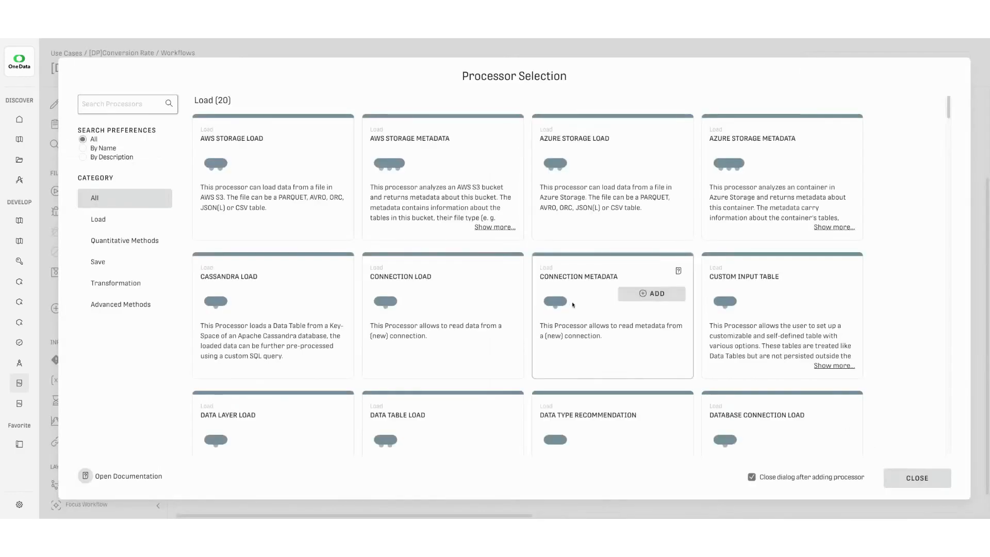
scroll(572, 304, down, 10)
scroll(573, 304, down, 5)
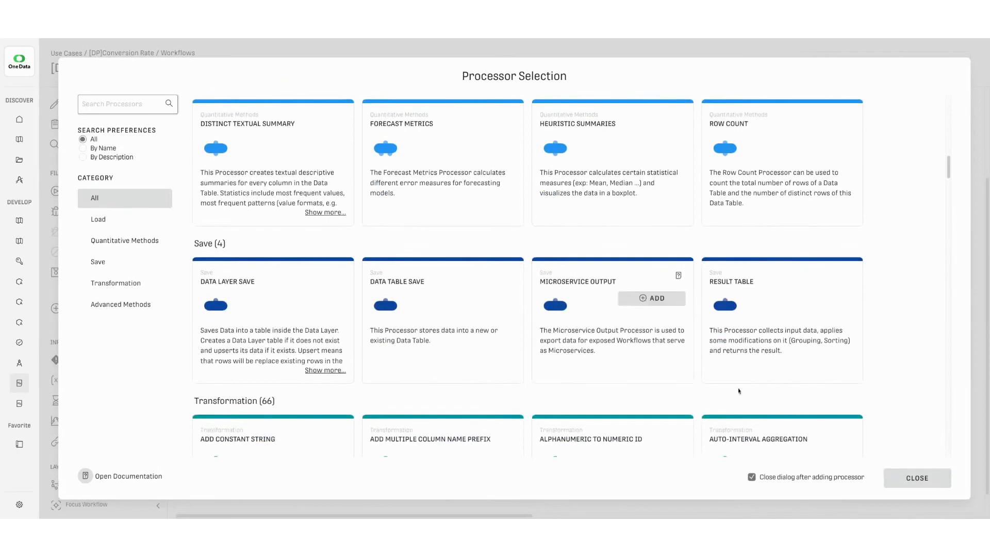
click(912, 478)
Search the canvas's quick processor list for "load" and dismiss the list without adding anything
right_click(481, 226)
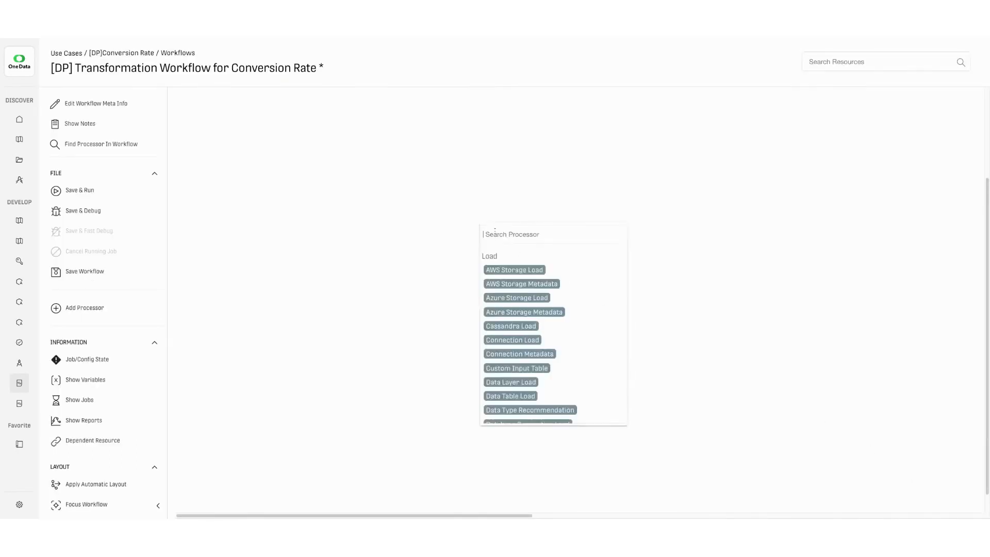
text(load)
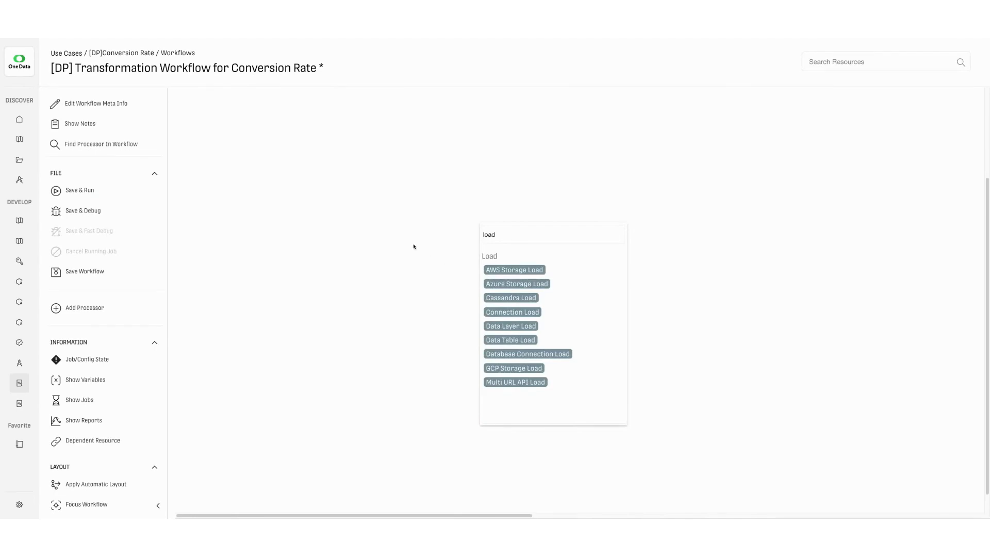
click(417, 212)
Open the full processor catalogue from the canvas and search it for "load"
double_click(418, 204)
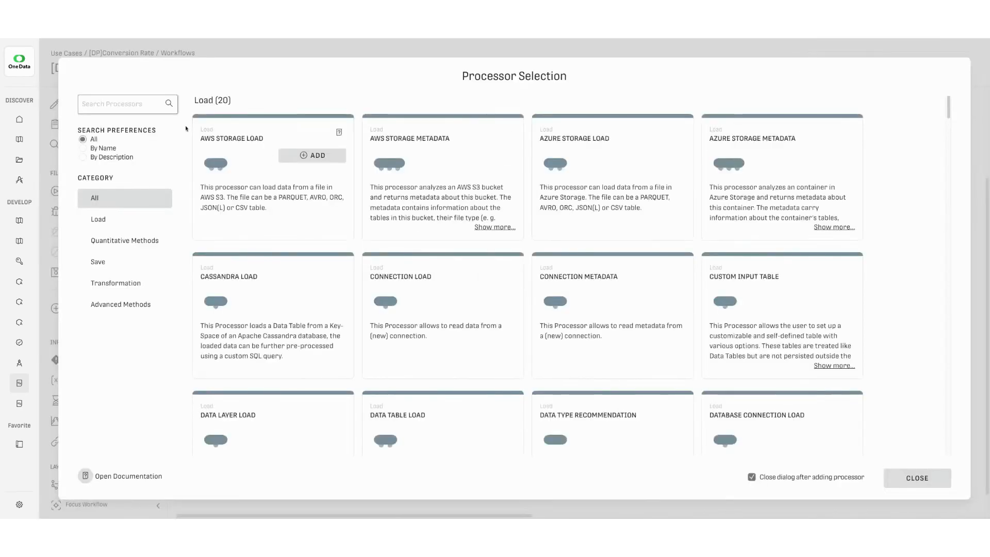
text(load)
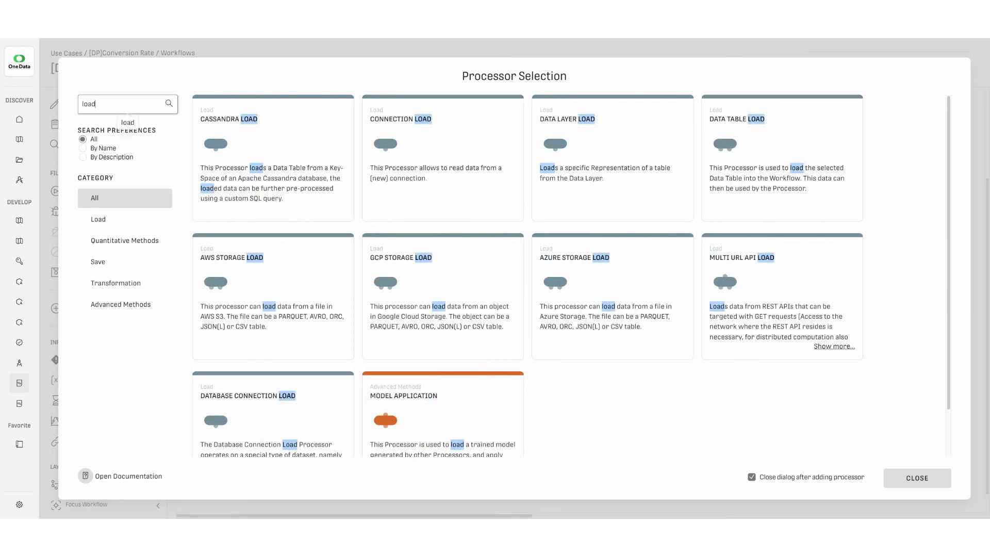
click(889, 221)
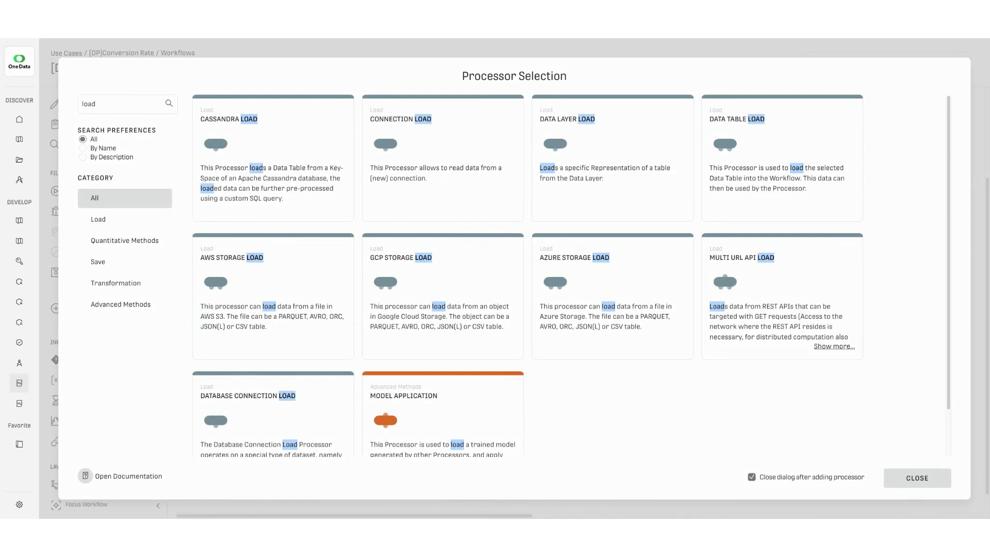
Read the Data Table Load processor's documentation down to its example and return to the processor catalogue
mouse_move(850, 148)
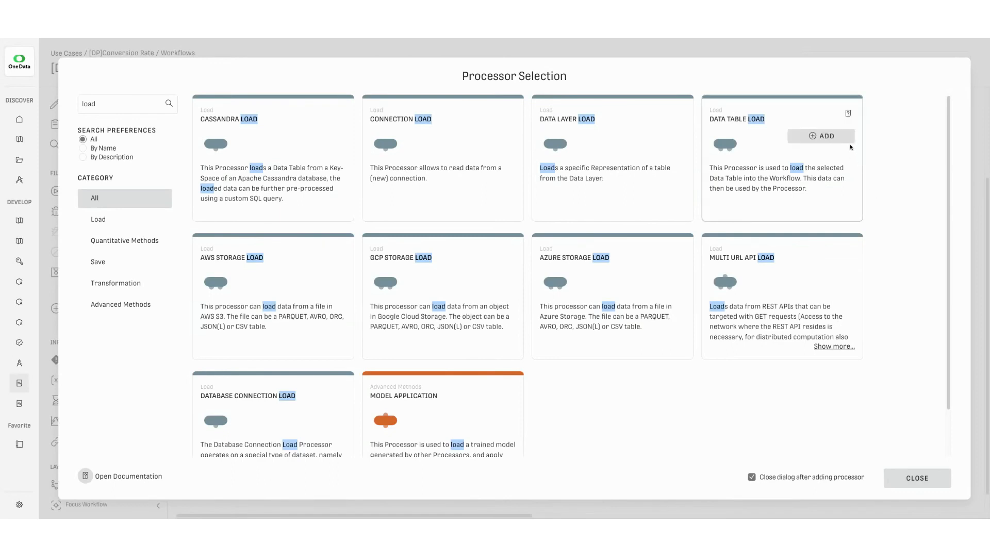
click(849, 115)
scroll(350, 213, down, 10)
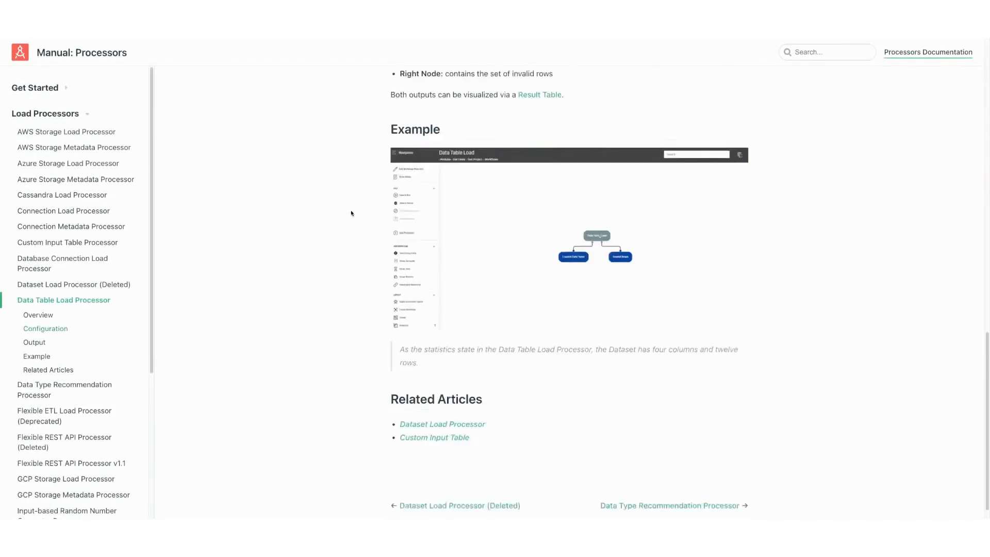
scroll(352, 213, down, 1)
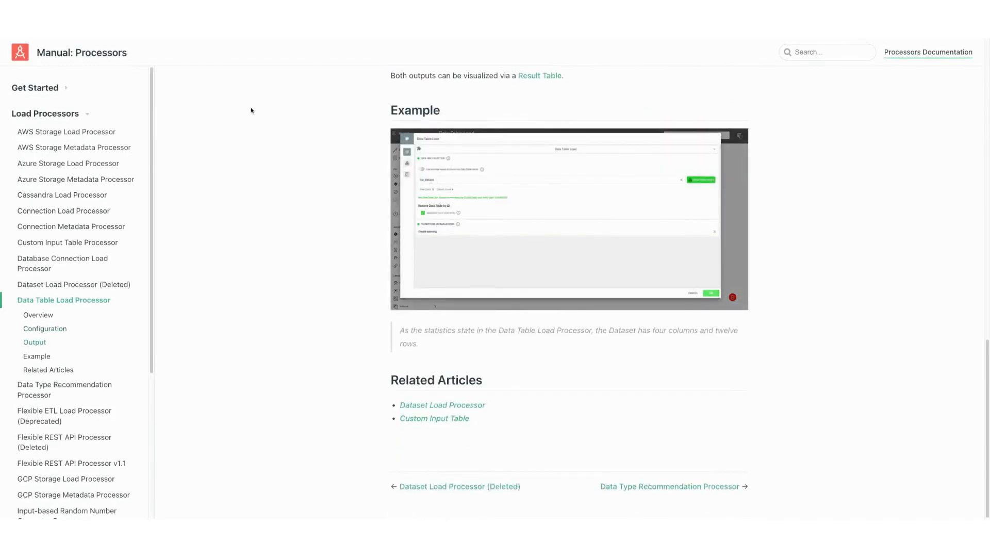
click(268, 23)
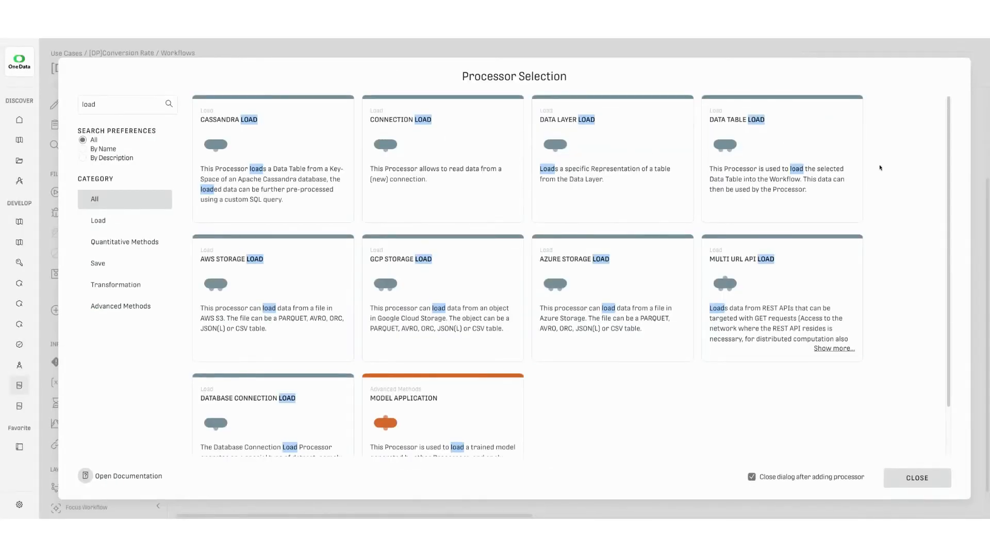
Add the Data Table Load processor to the workflow and place it near the upper middle of the canvas
mouse_move(837, 139)
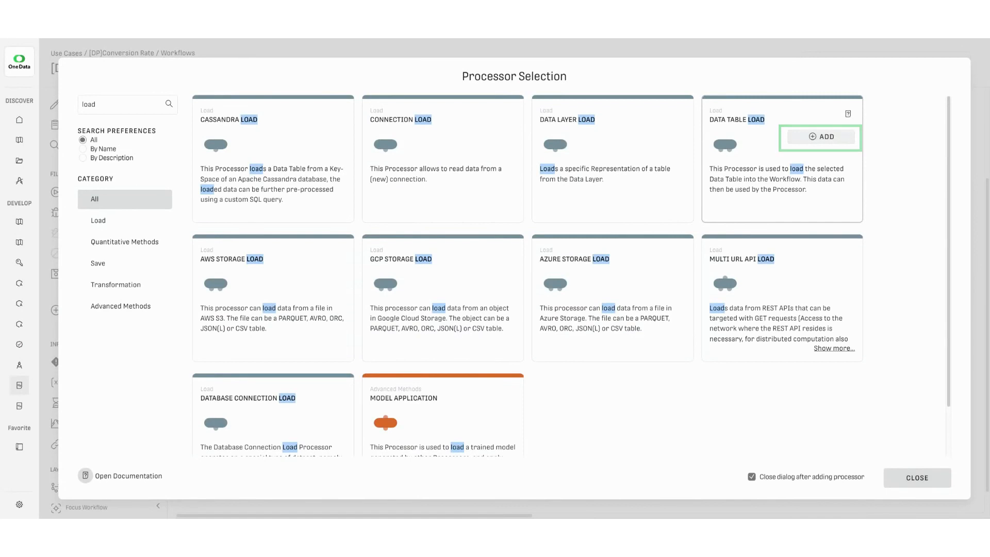
click(821, 137)
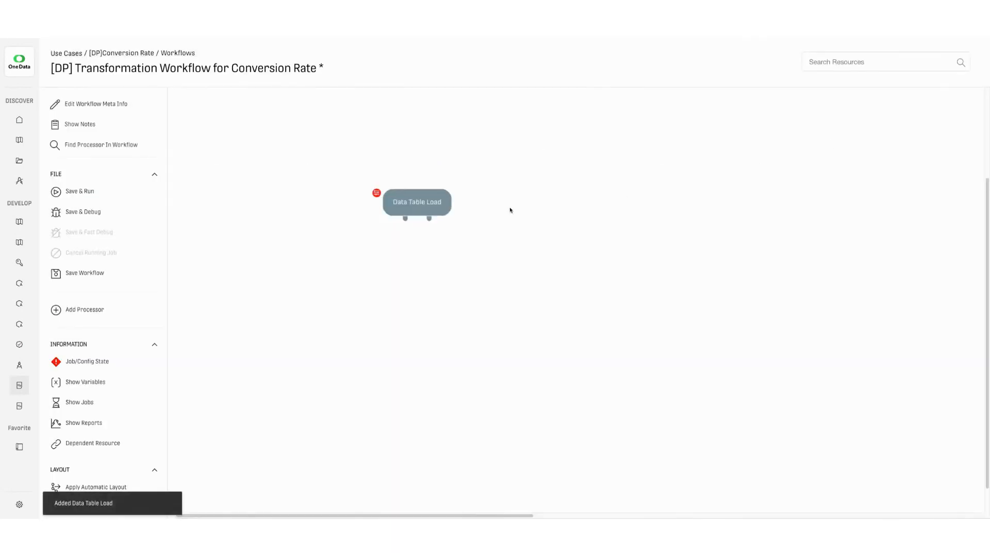
drag(435, 207, 507, 179)
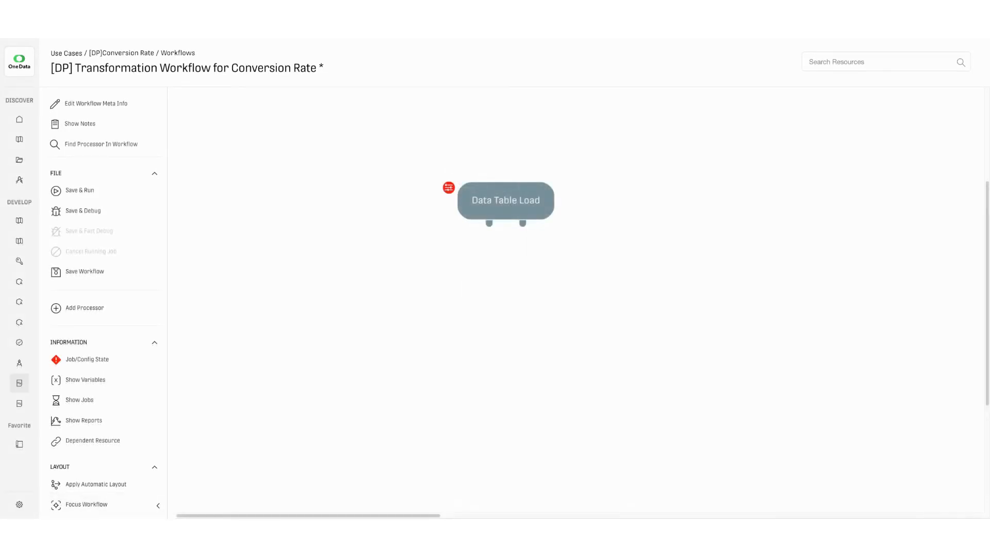
Open the Data Table Load processor's configuration and select HISTORICAL_CLIENT_ORDERS as its data table
click(449, 191)
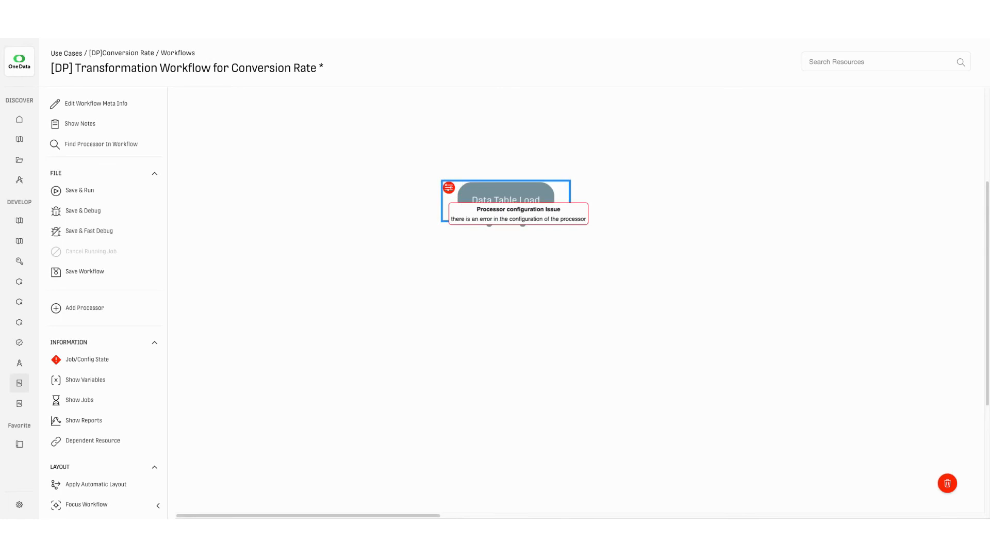
double_click(468, 192)
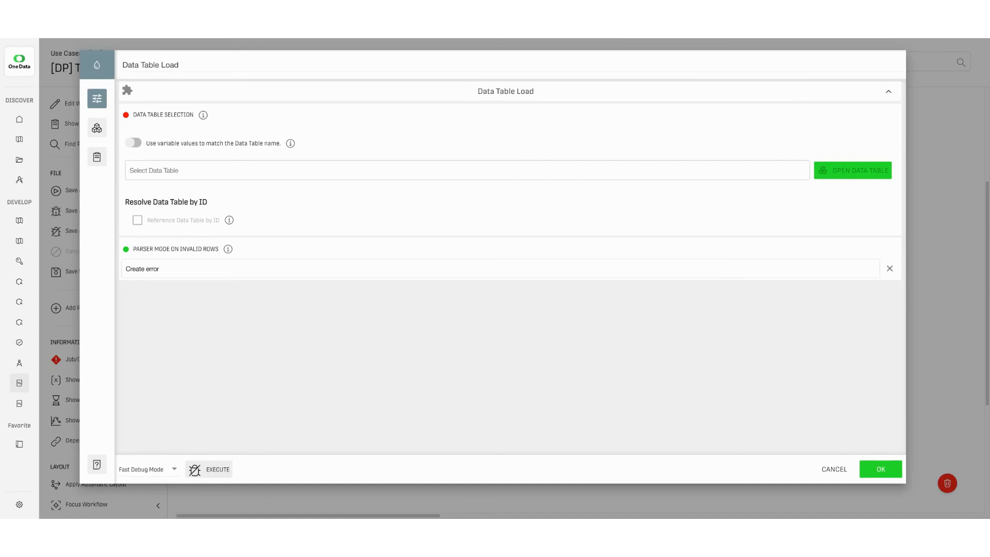
click(268, 171)
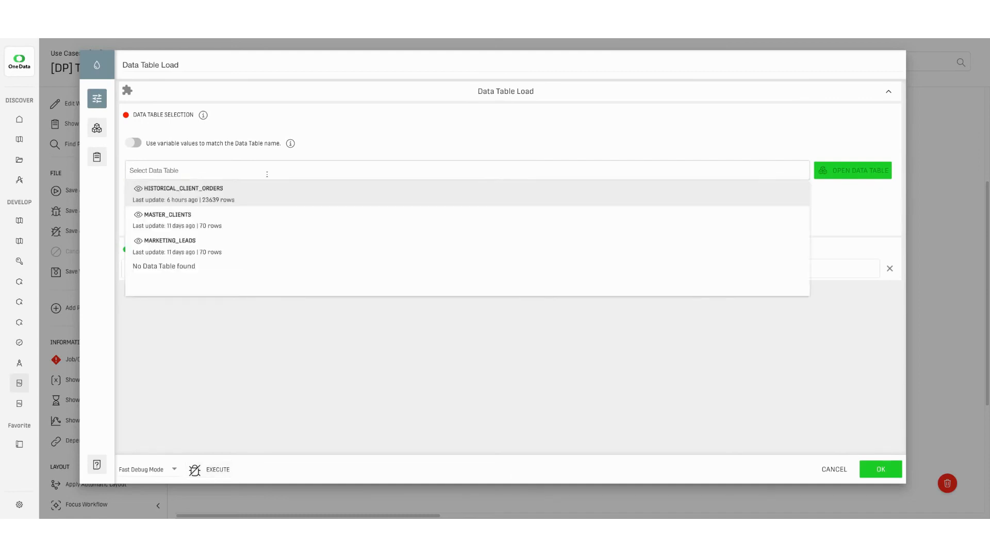
click(258, 190)
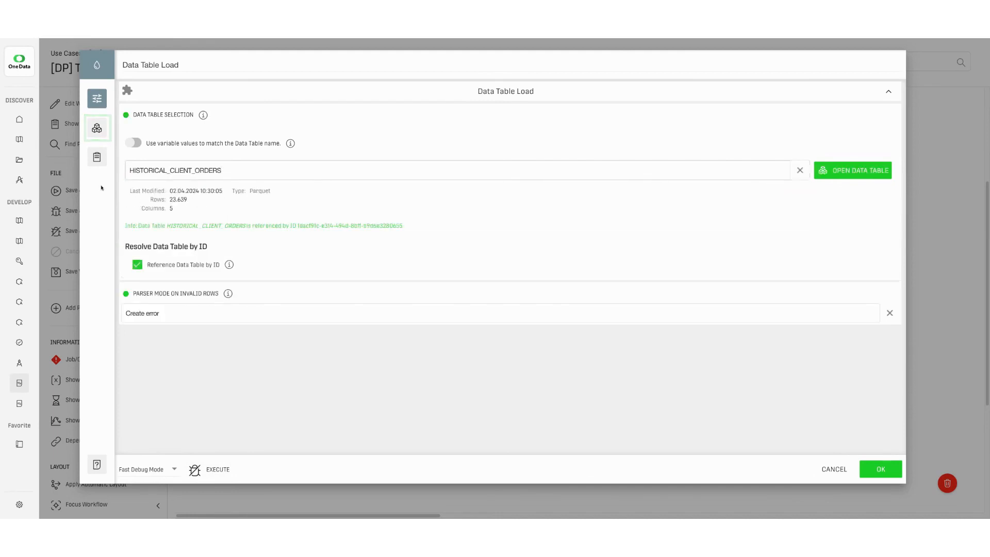
Examine the notes and data rows of HISTORICAL_CLIENT_ORDERS, plus the processor's own notes and documentation
click(99, 136)
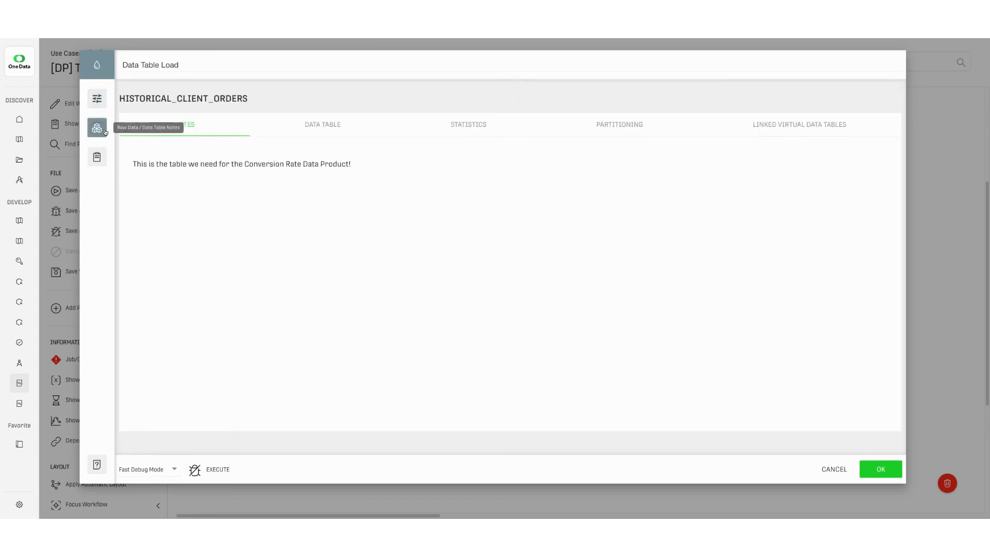
click(314, 127)
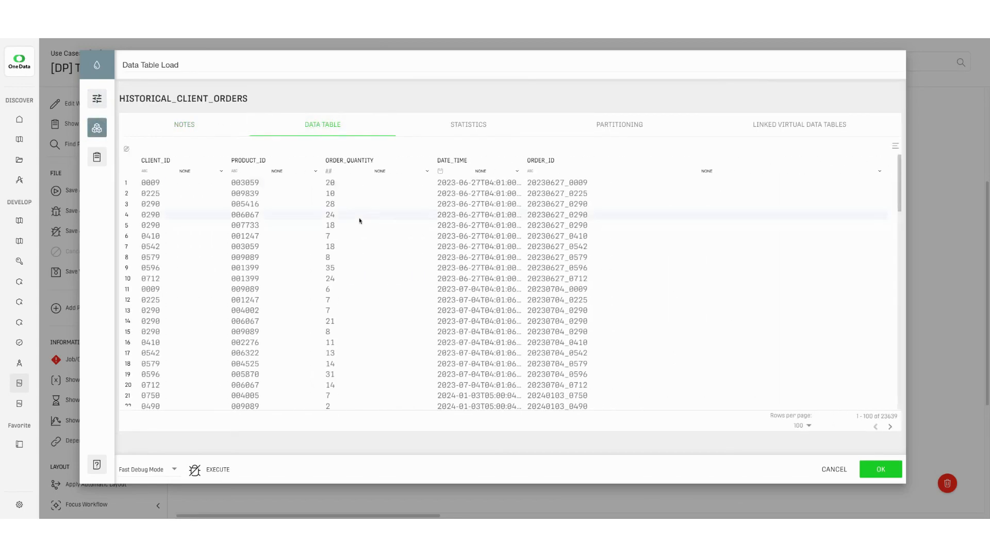
scroll(364, 240, down, 1)
scroll(364, 241, down, 5)
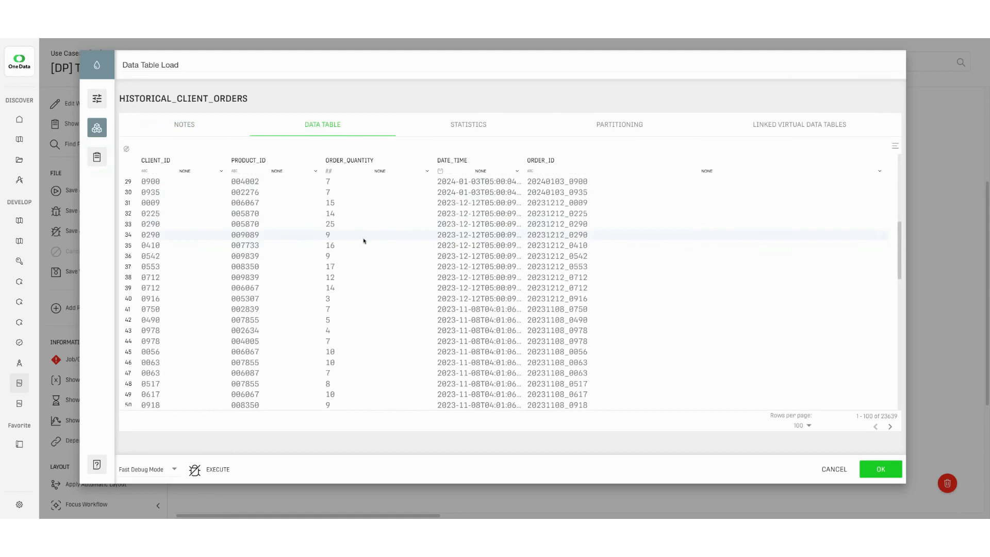
click(101, 160)
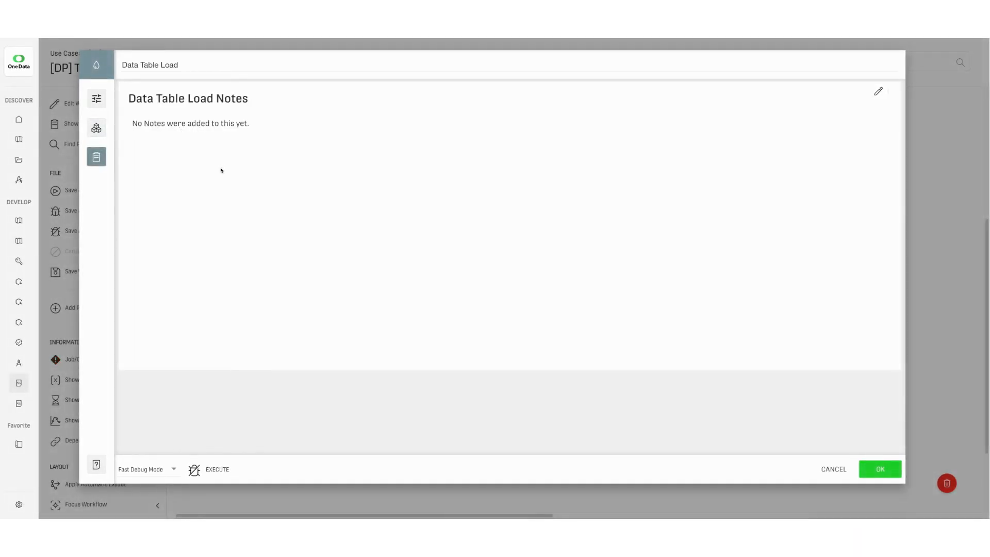
click(100, 469)
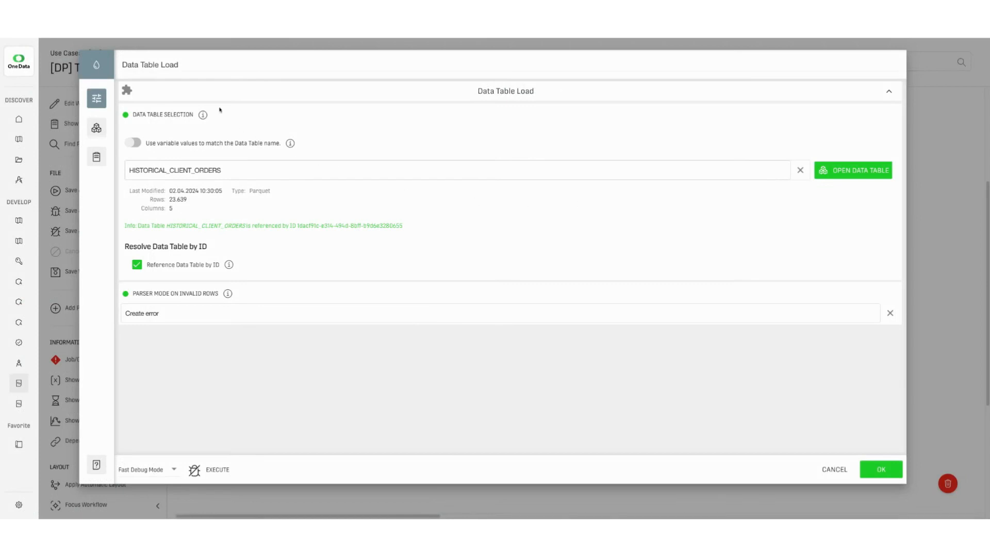
Rename the Data Table Load processor to "Load HISTORICAL_CLIENT_ORDERS"
click(188, 65)
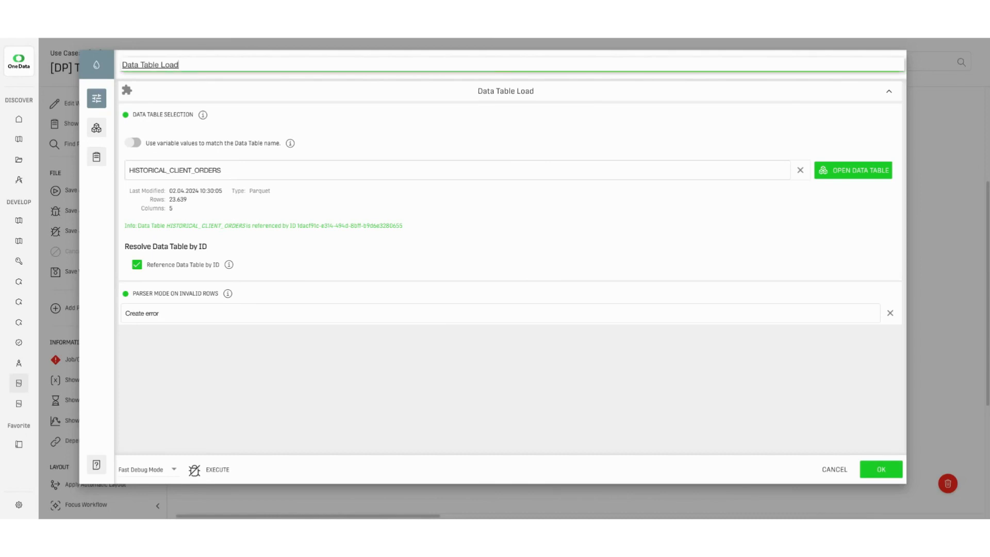
key(ctrl+shift+Left)
key(ctrl+shift+Left)
key(ctrl+shift+Left)
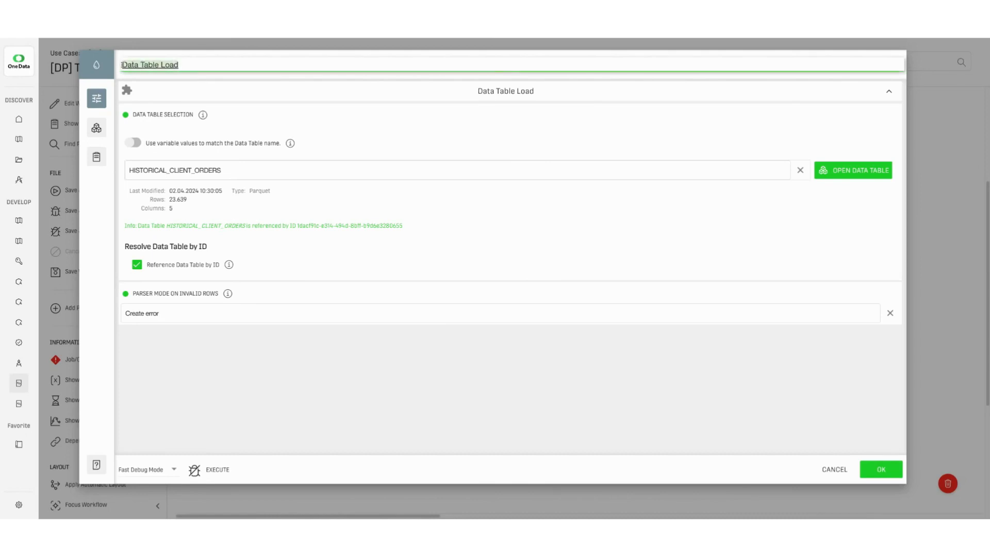
text(Load HISTORICAL_CLIENT_ORDERS)
click(148, 81)
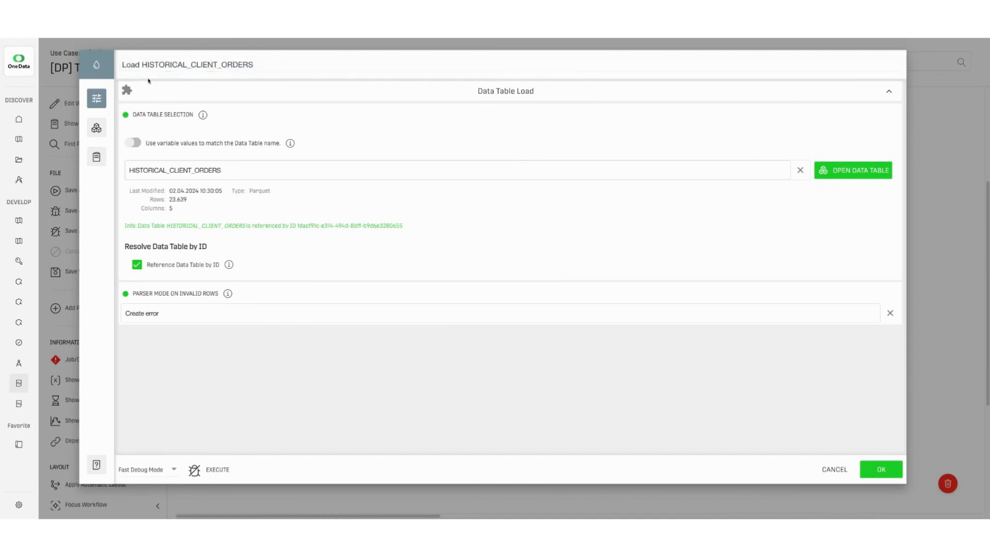
Change the processor's colour to orange and apply its configuration
click(108, 73)
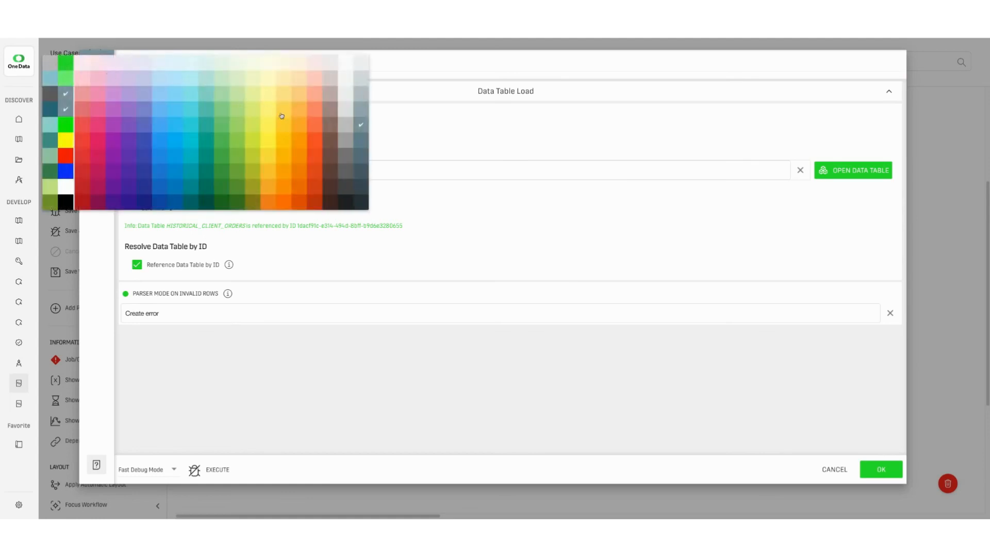
click(298, 126)
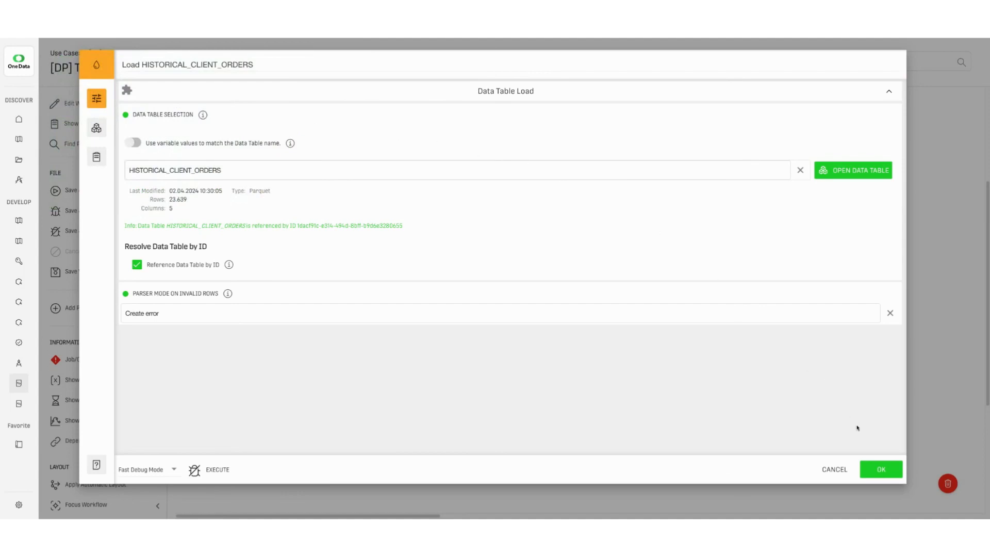
click(881, 469)
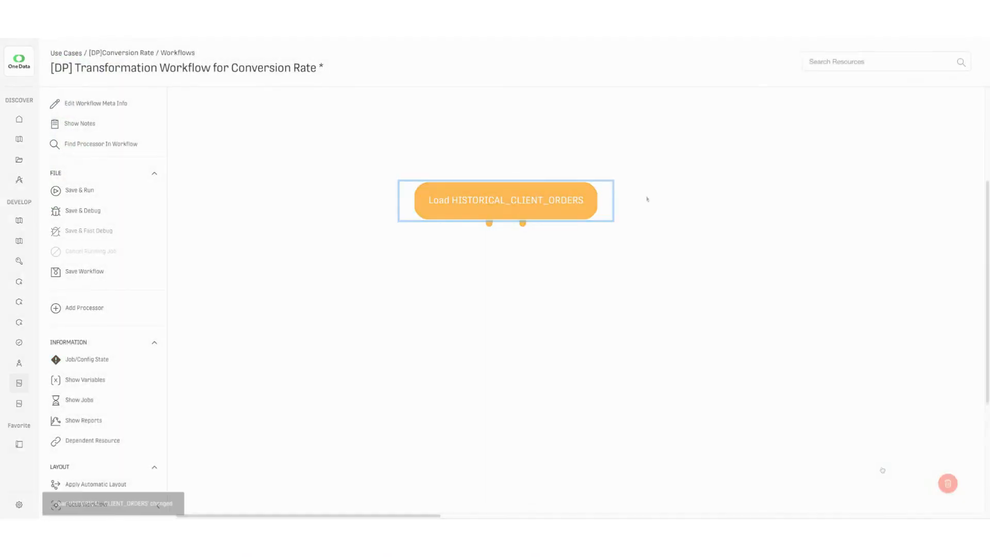
Add a Column Selection processor to the workflow and place it below Load HISTORICAL_CLIENT_ORDERS
click(645, 199)
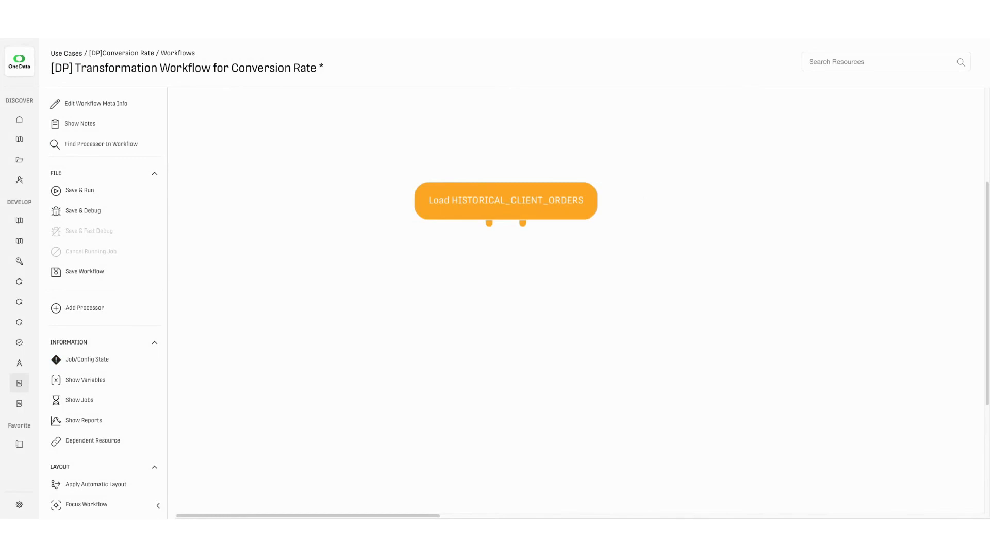
double_click(644, 200)
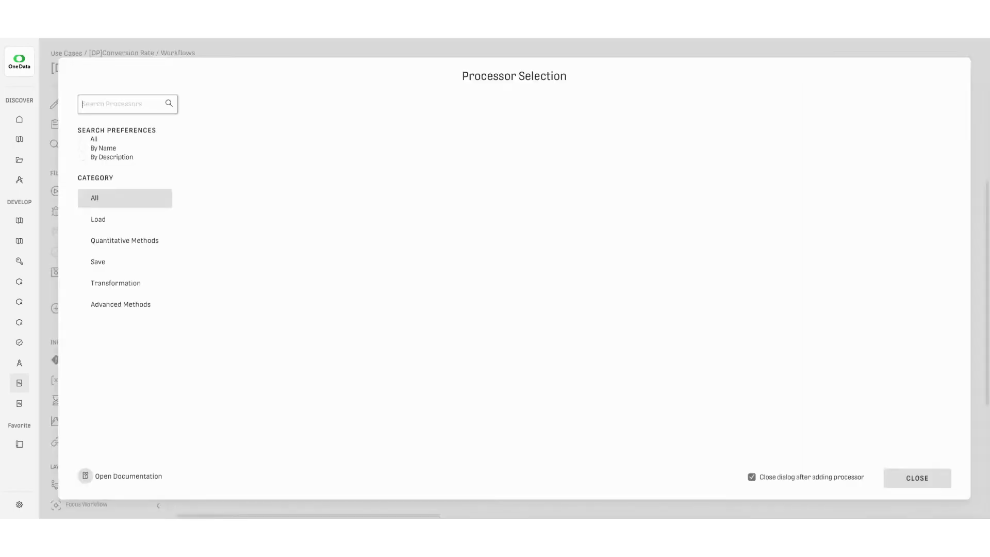
click(127, 104)
text(column)
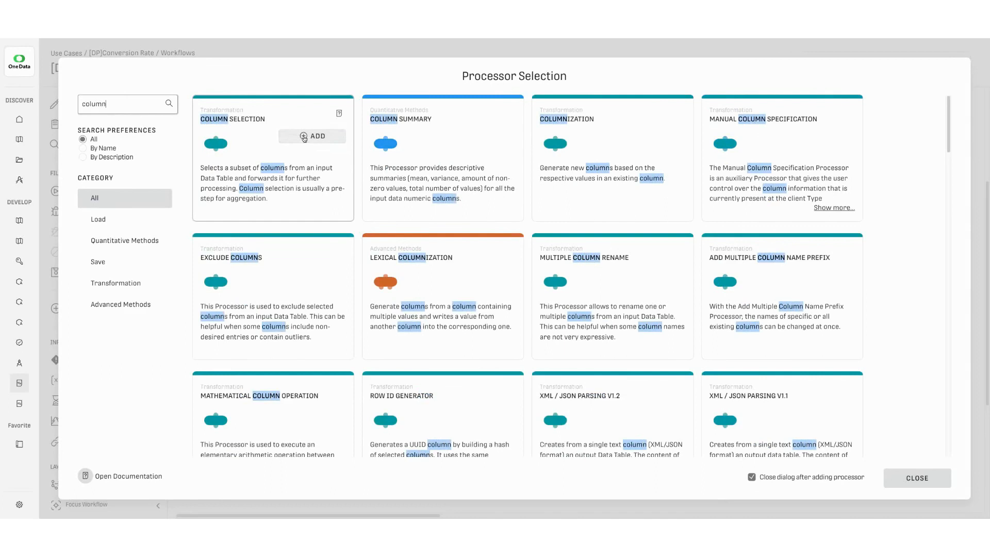
click(310, 136)
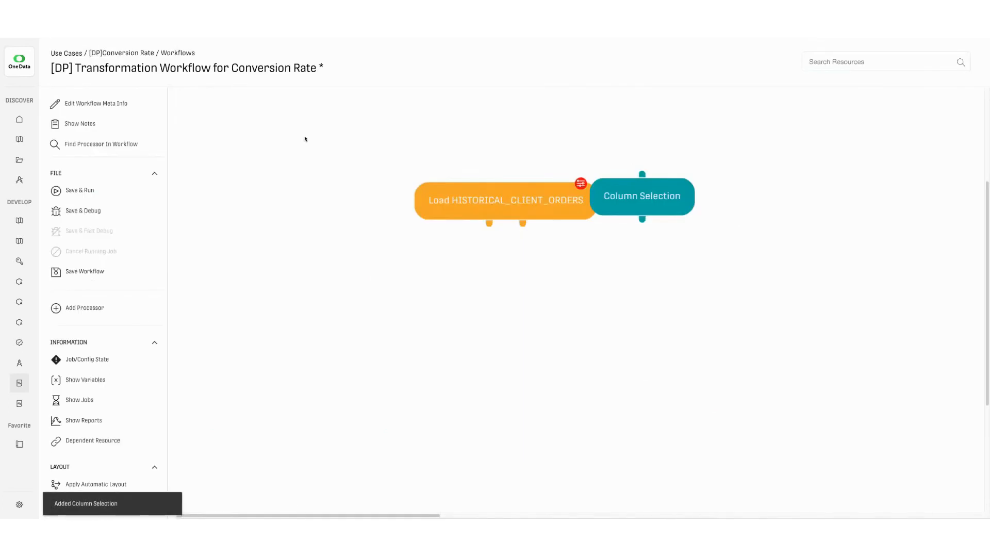
drag(627, 197, 477, 321)
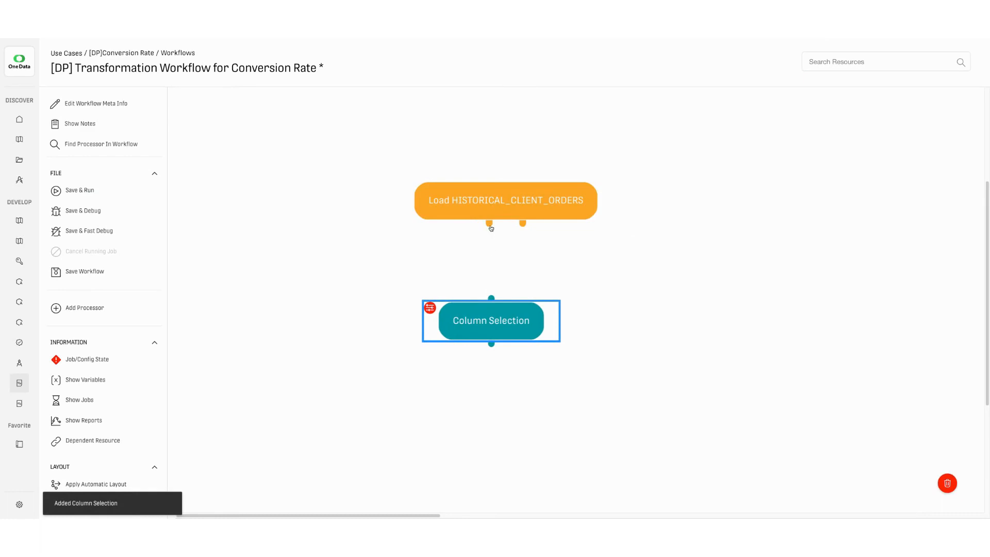
Connect the first output of Load HISTORICAL_CLIENT_ORDERS to the Column Selection input and align the processor beneath that output
drag(491, 228, 493, 263)
drag(492, 296, 491, 298)
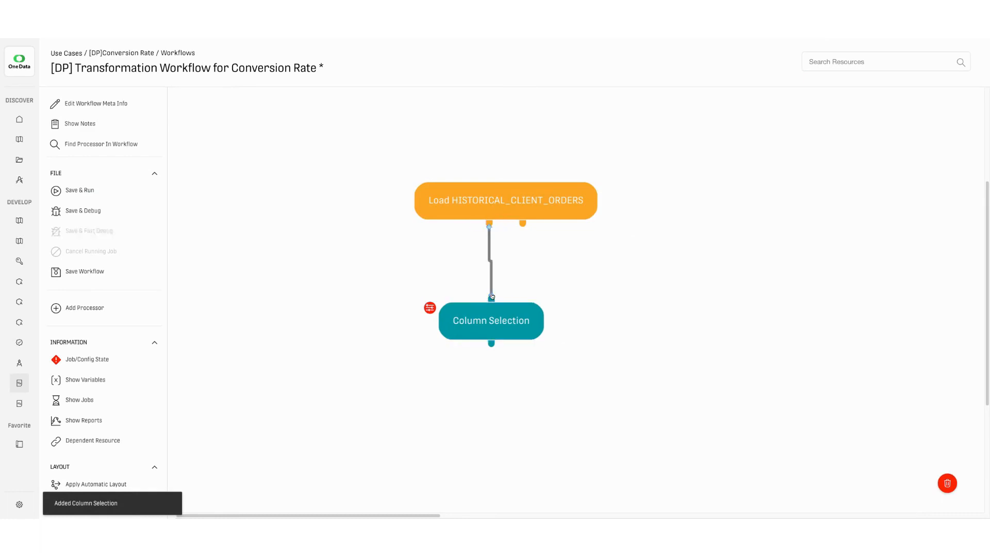
click(500, 314)
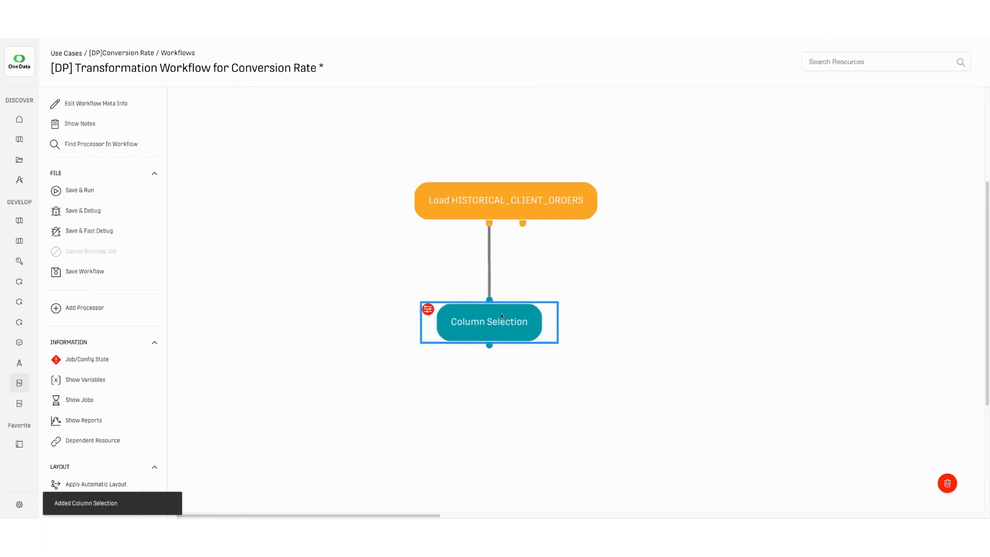
click(572, 276)
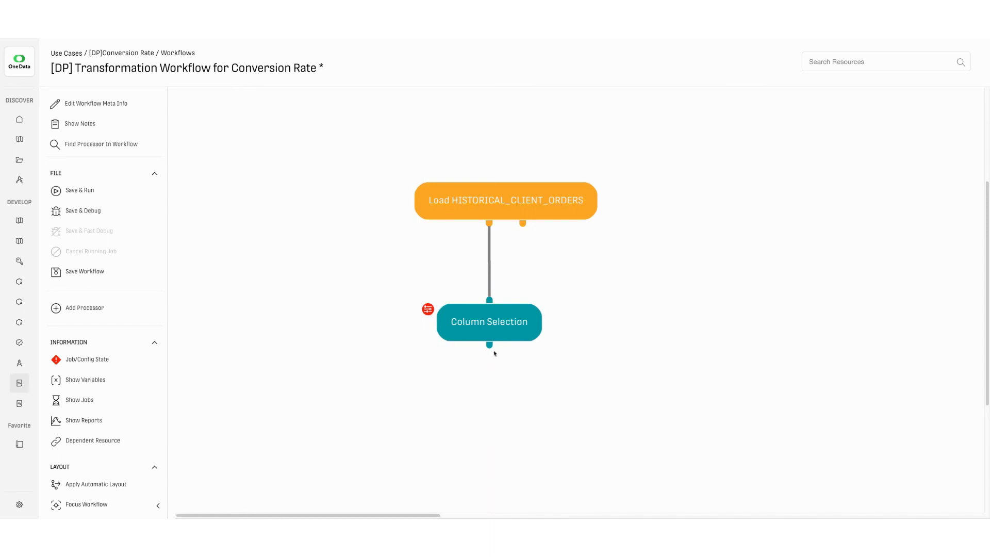
Browse the processors that can be attached to the Column Selection output, without adding one
drag(489, 349, 519, 432)
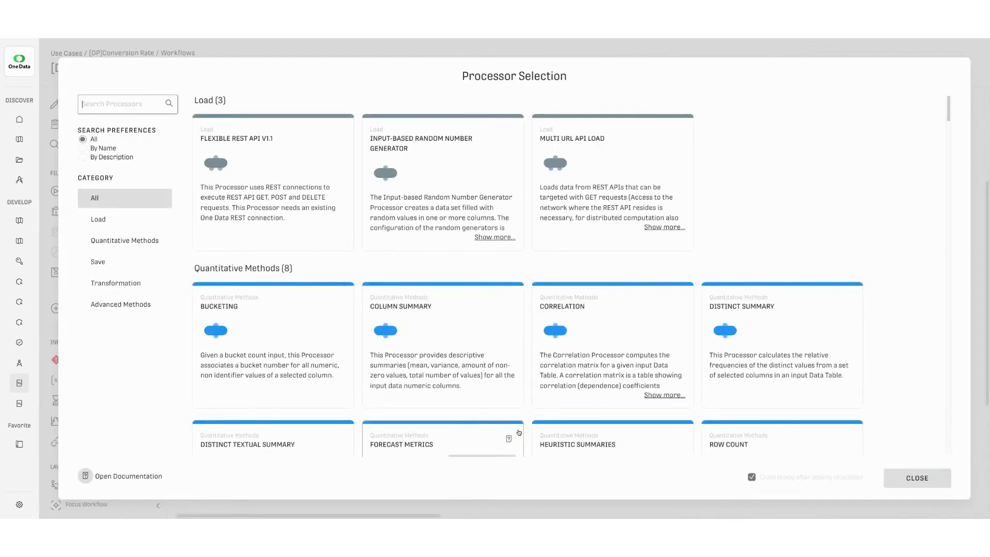
mouse_move(554, 337)
scroll(554, 336, down, 6)
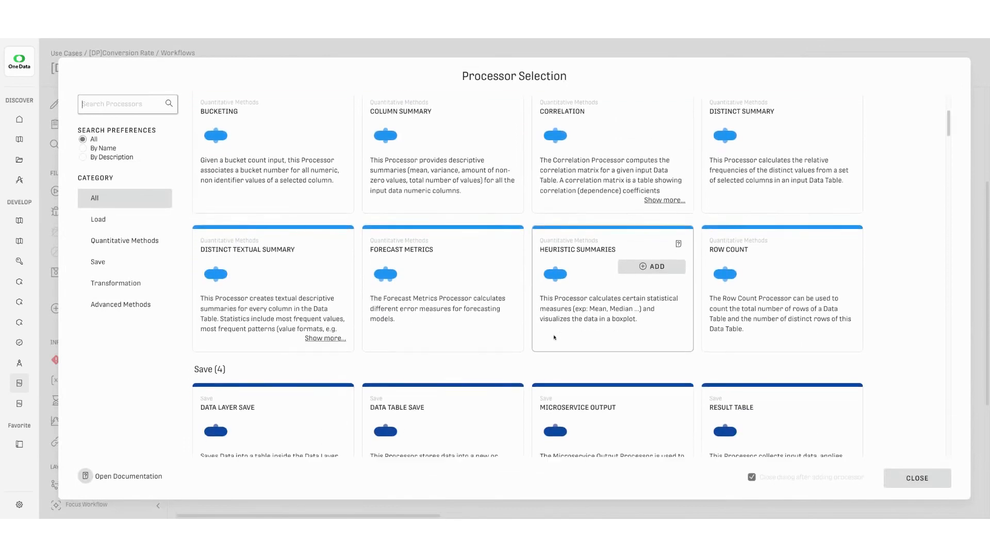
click(922, 478)
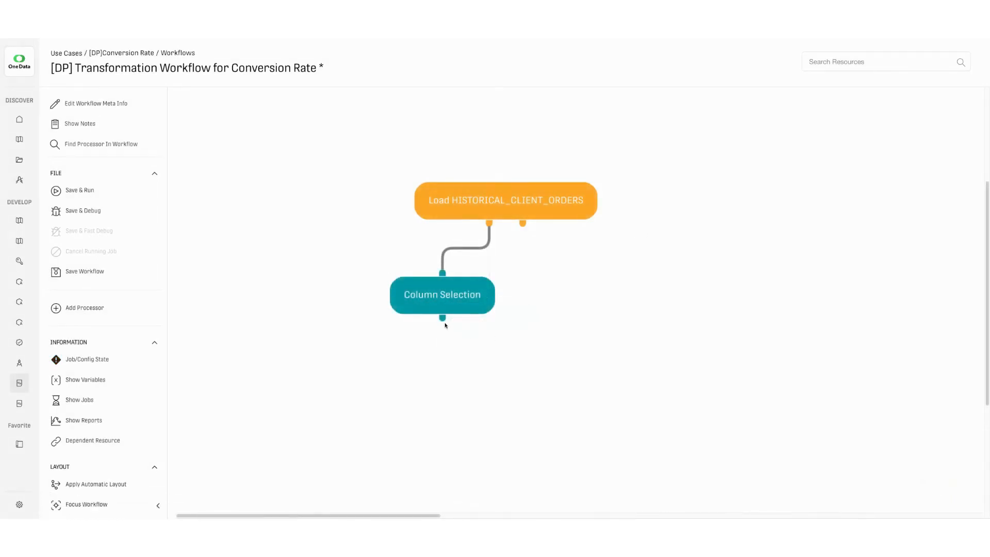
Add a Result Table processor from the Column Selection output and shift it slightly out of line
drag(442, 318, 443, 391)
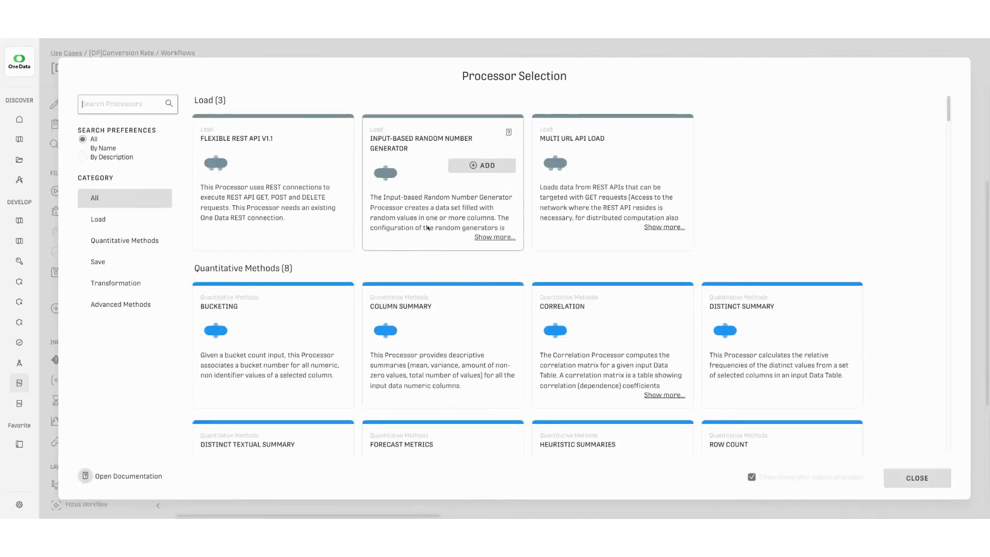
text(result)
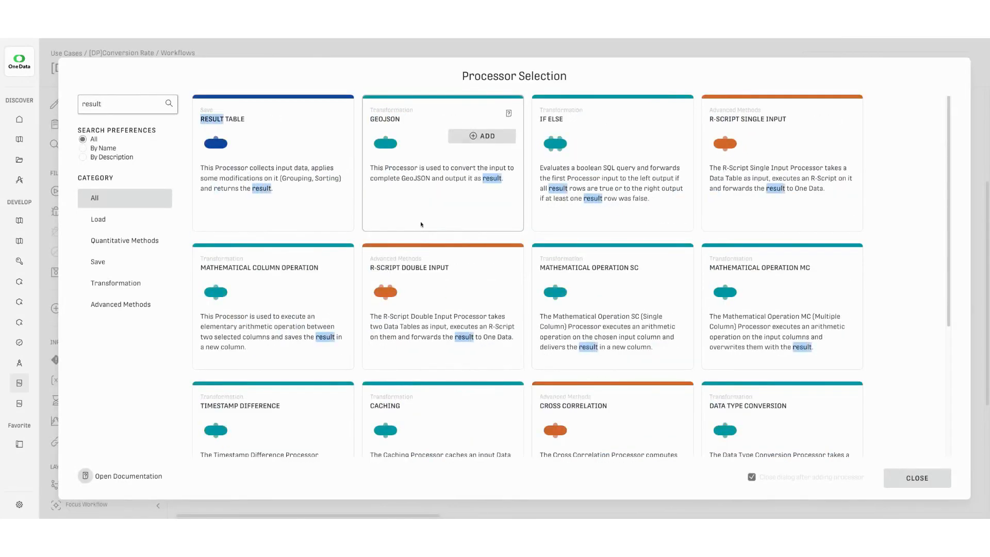
click(335, 135)
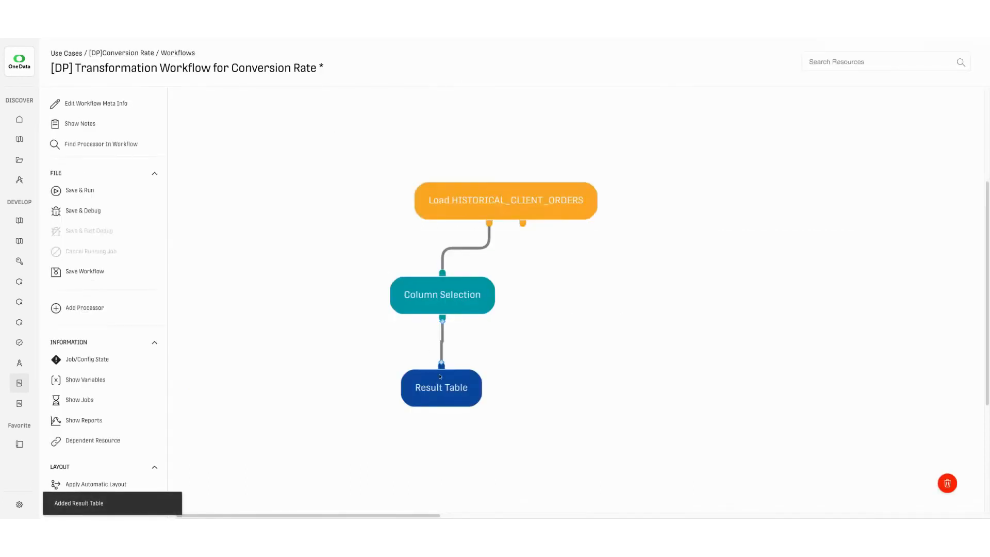
drag(440, 376, 475, 370)
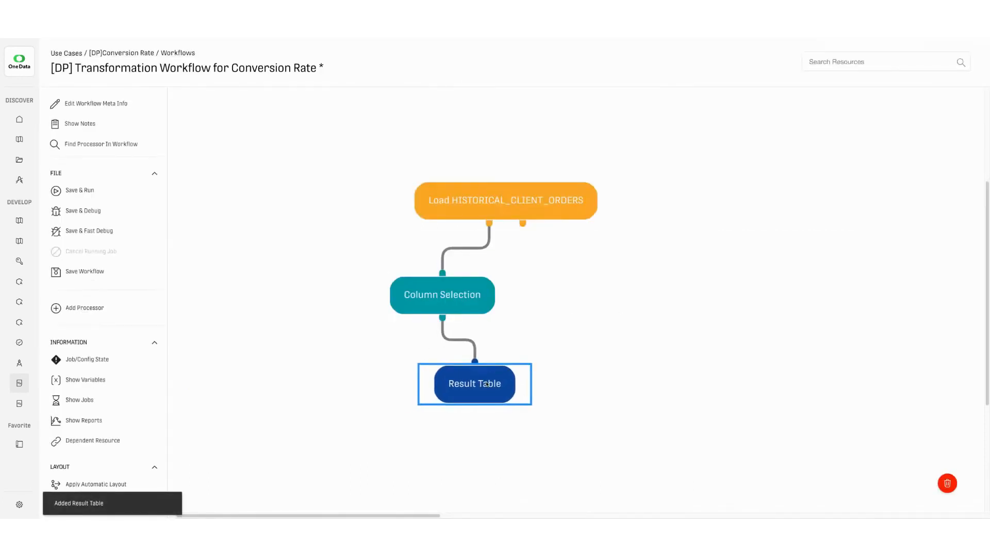
click(552, 359)
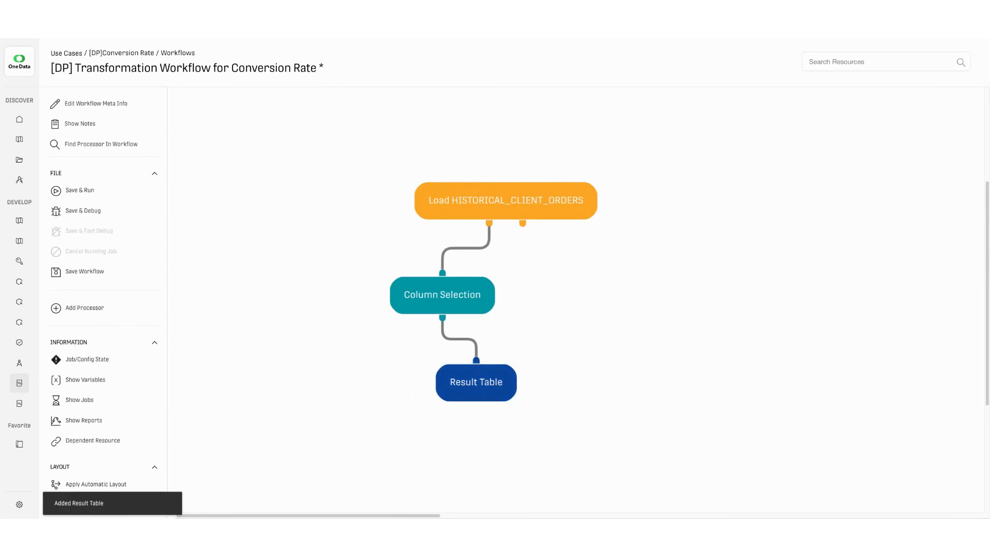
Save and run the workflow, and inspect the CLIENT_ID and PRODUCT_ID rows in the Result Table
click(125, 194)
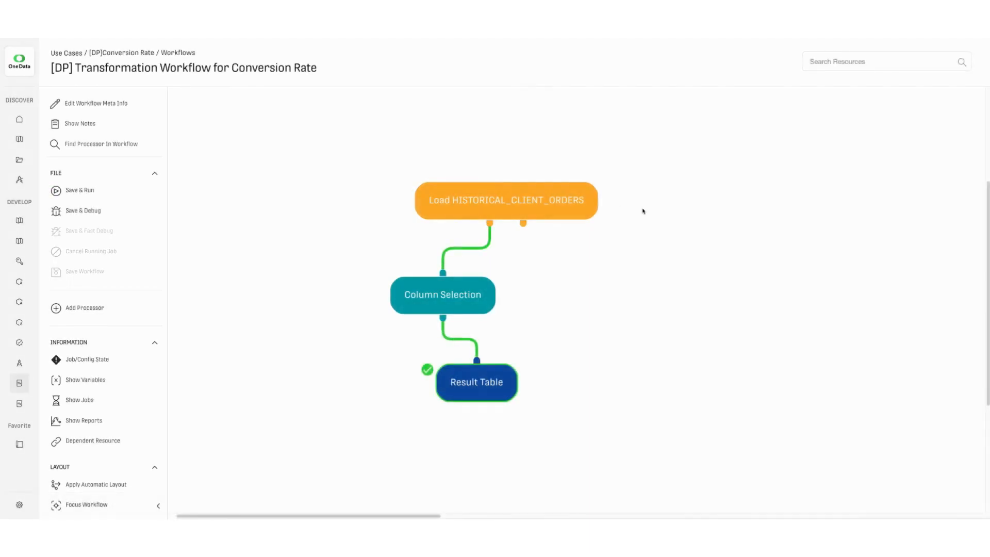
double_click(479, 382)
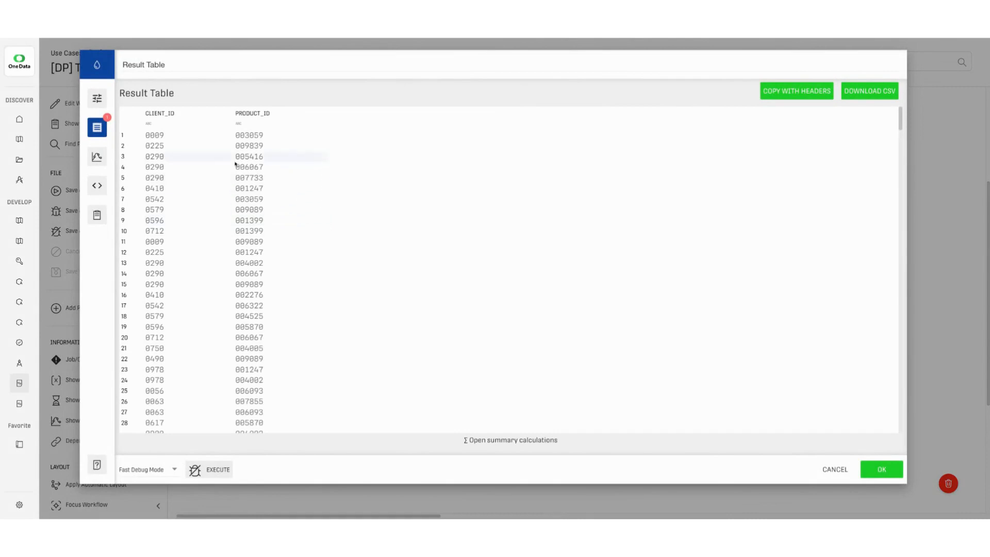
scroll(235, 164, down, 5)
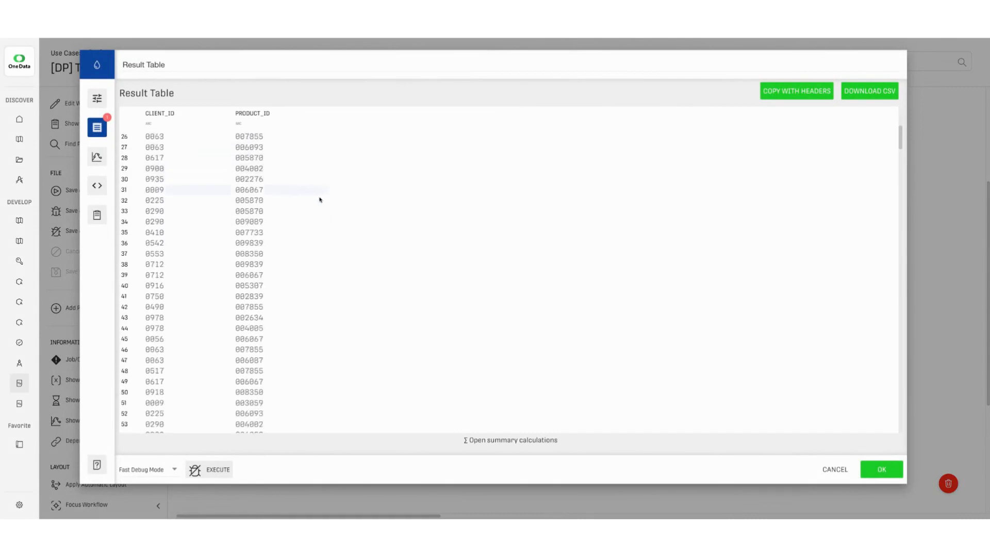
click(887, 472)
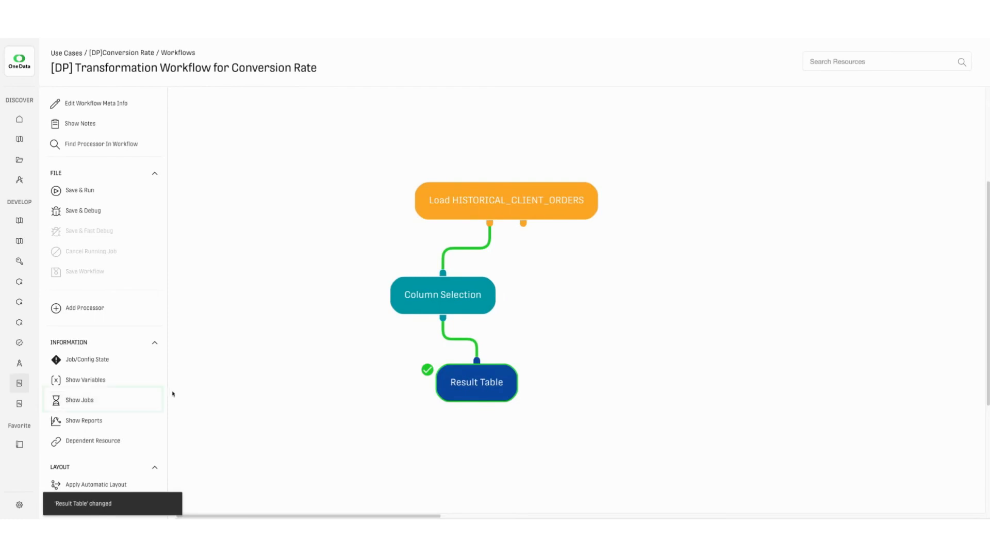
Review the workflow's latest jobs and close the job list
click(138, 402)
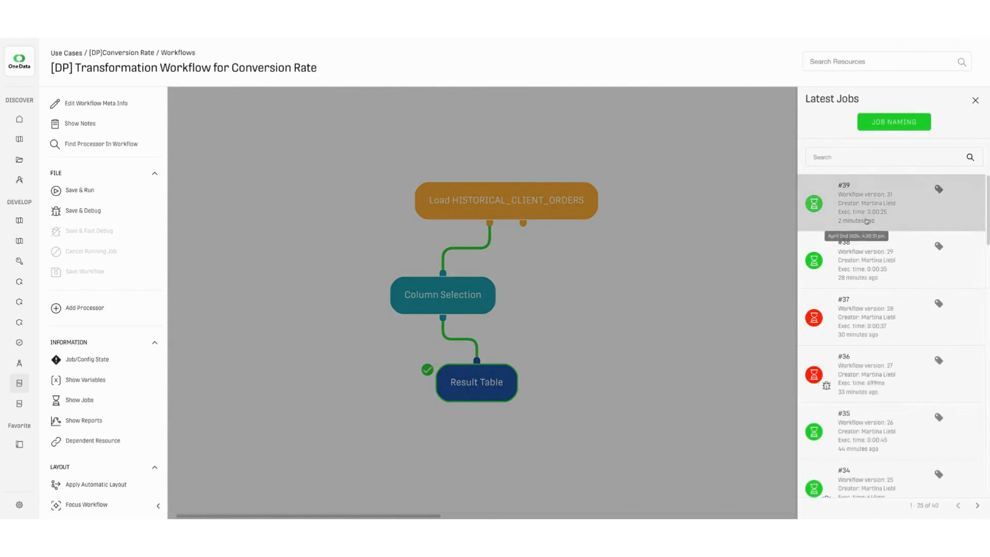
scroll(866, 221, down, 3)
click(618, 208)
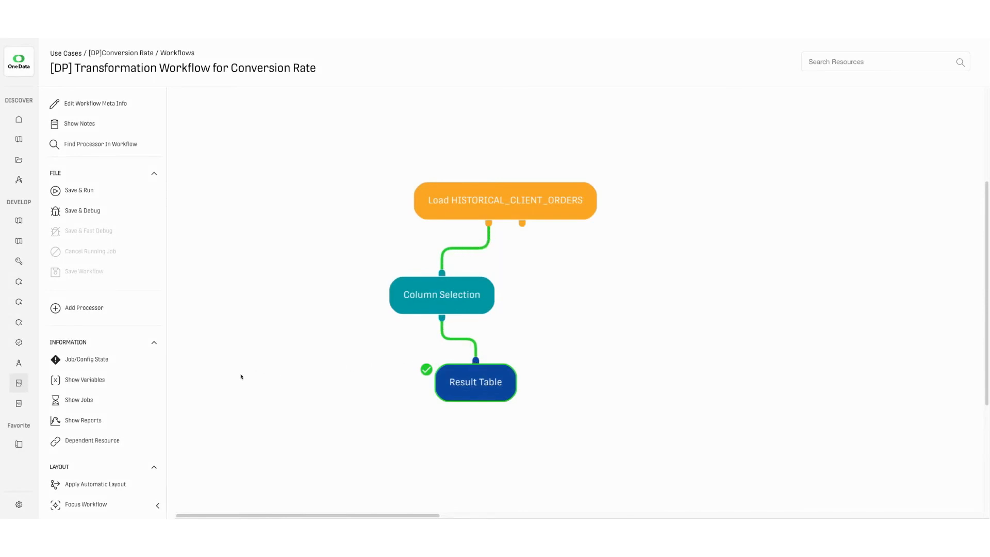
Find the oldest job, #0, in the job history and view the workflow version it ran
click(79, 400)
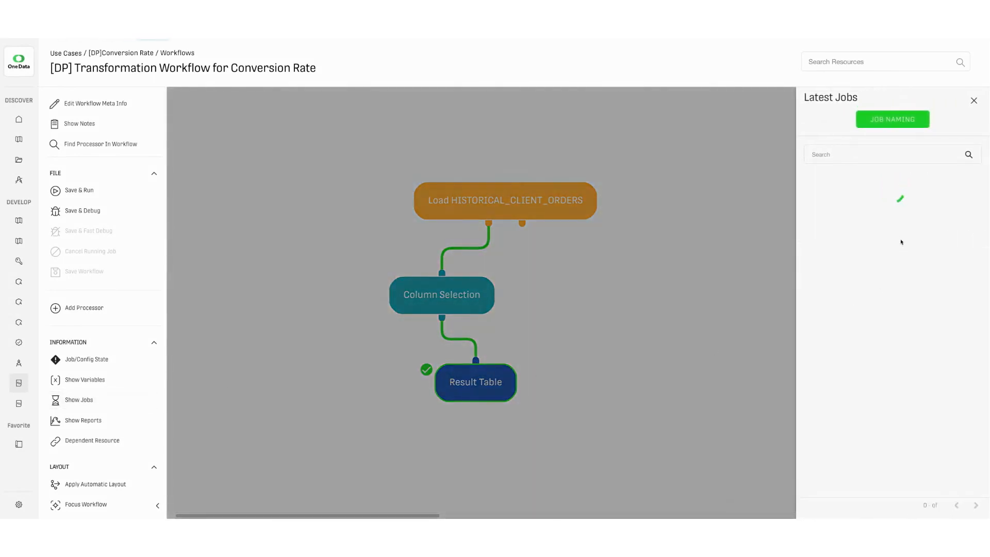
scroll(893, 193, down, 7)
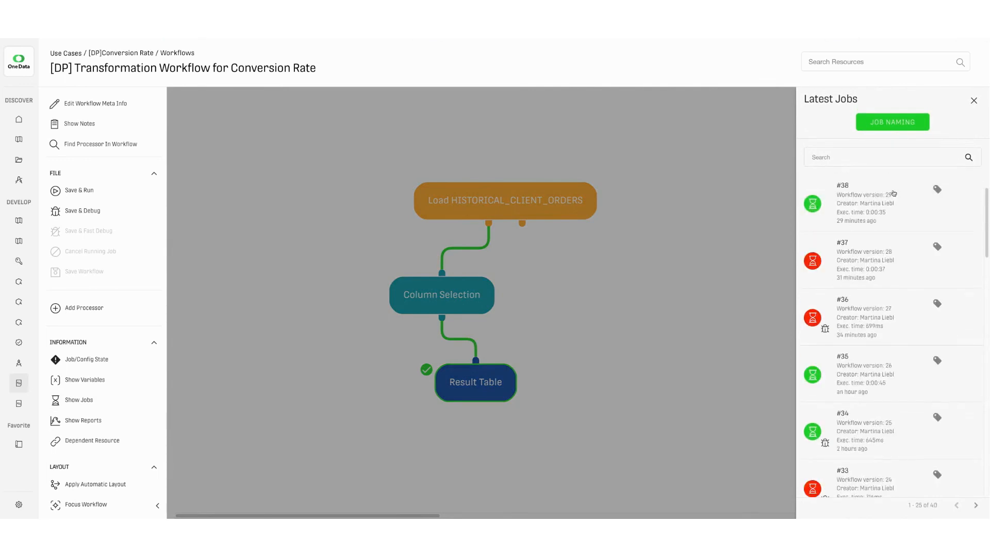
click(974, 505)
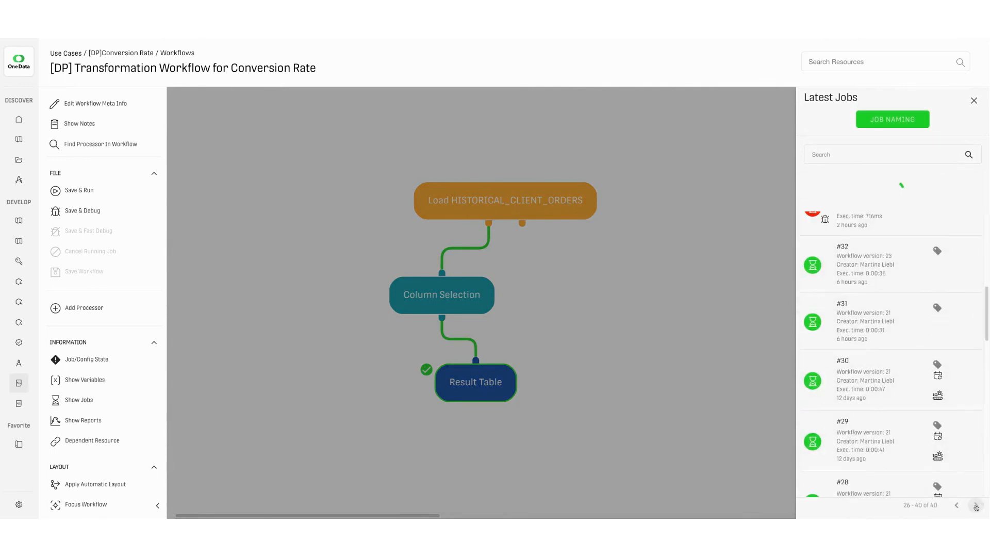
scroll(935, 394, down, 10)
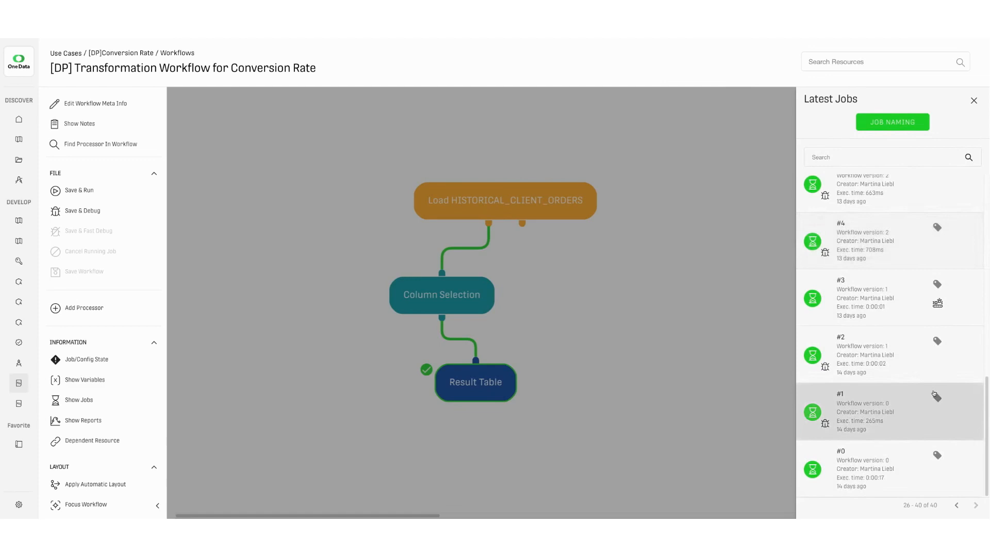
click(874, 462)
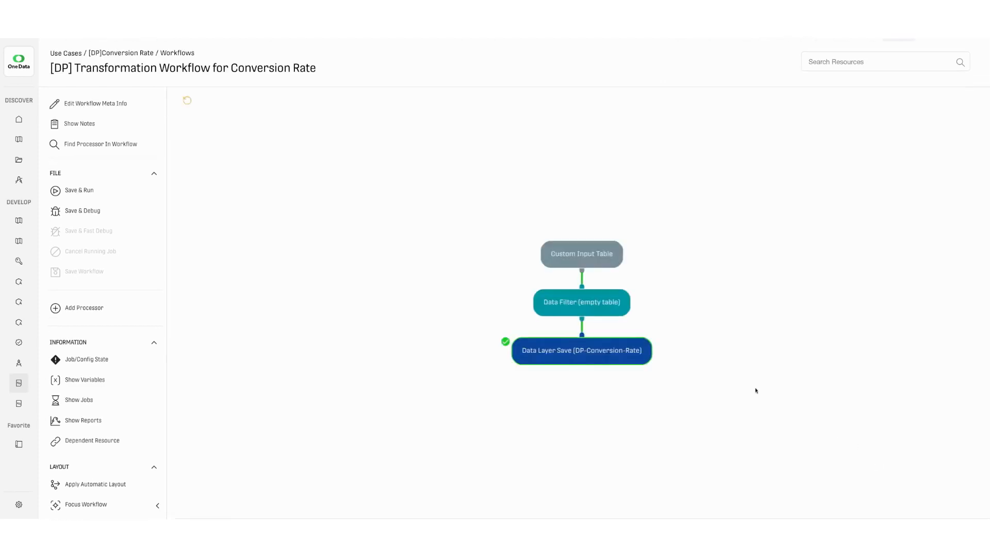
drag(710, 357, 697, 341)
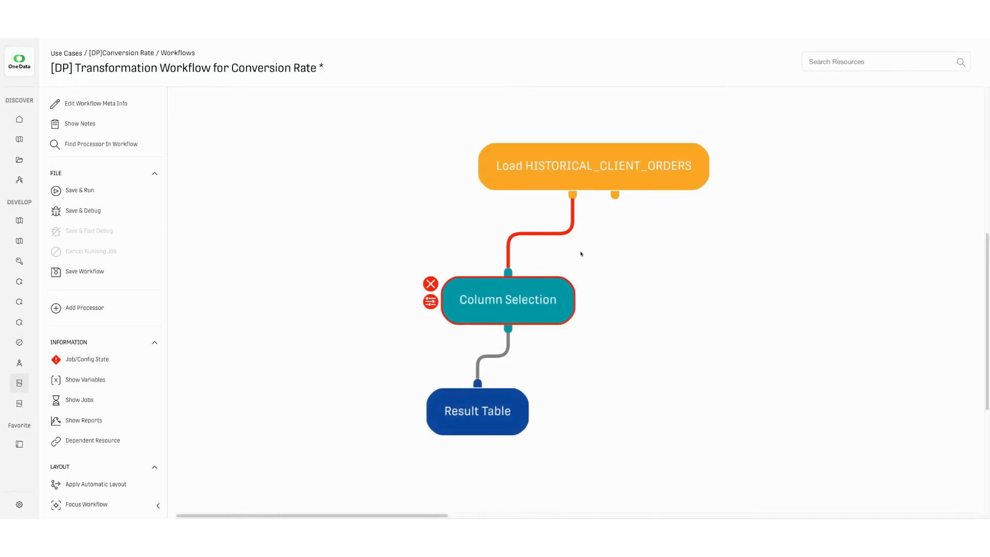
Examine the failed Column Selection processor's configuration and the details of its validation error
double_click(472, 302)
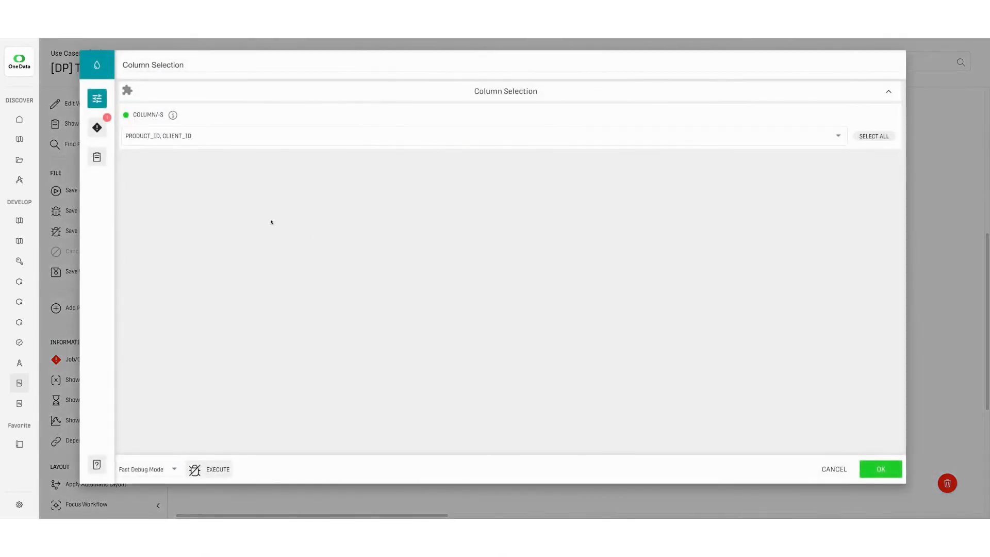
click(103, 127)
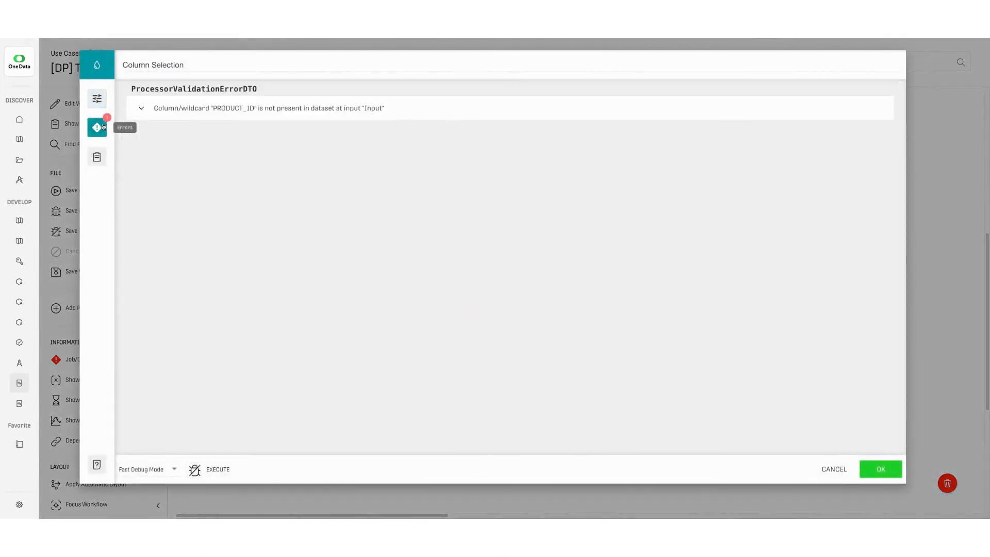
click(141, 109)
key(Escape)
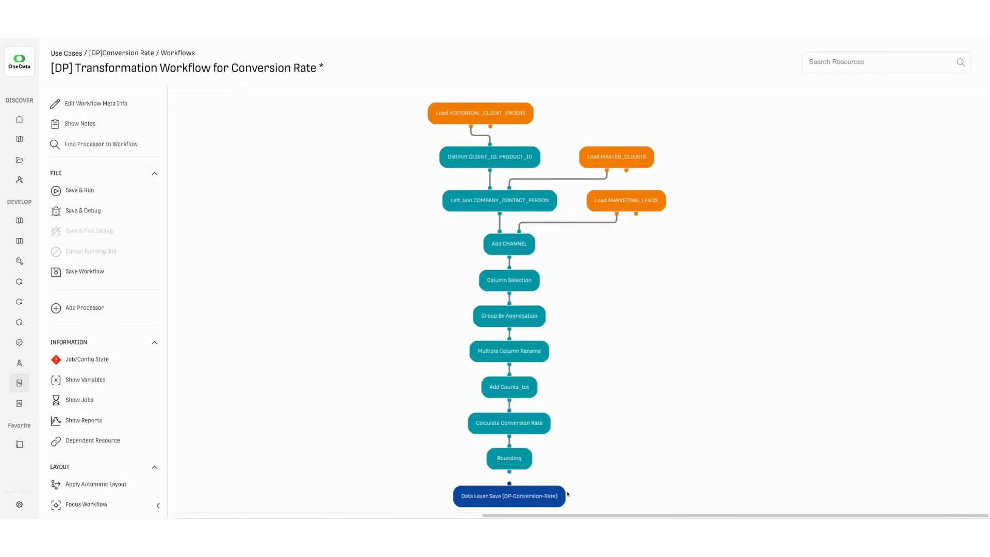
Connect the Rounding output to the Data Layer Save (DP-Conversion-Rate) input, and save and run the complete workflow
scroll(576, 496, up, 10)
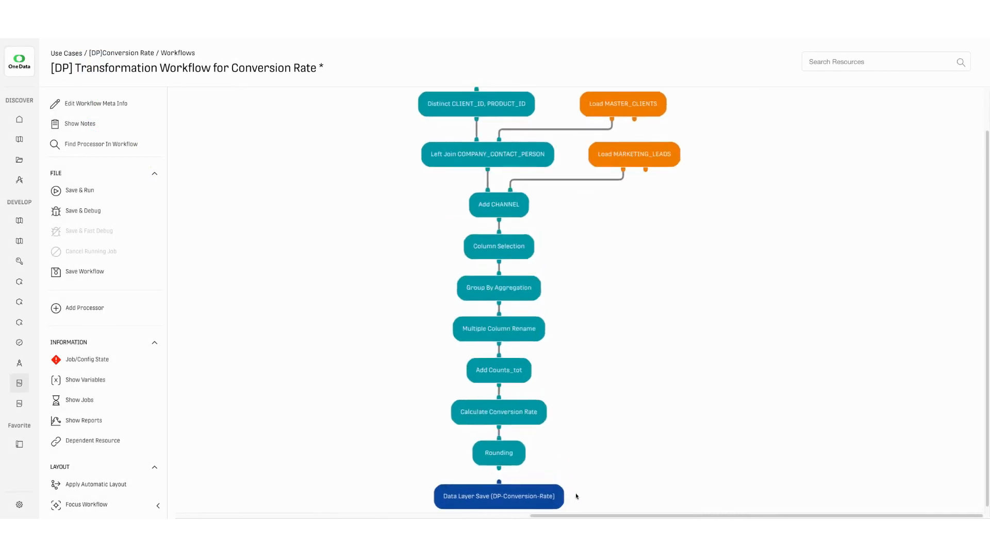
drag(583, 473, 674, 340)
drag(604, 359, 597, 381)
drag(538, 323, 537, 365)
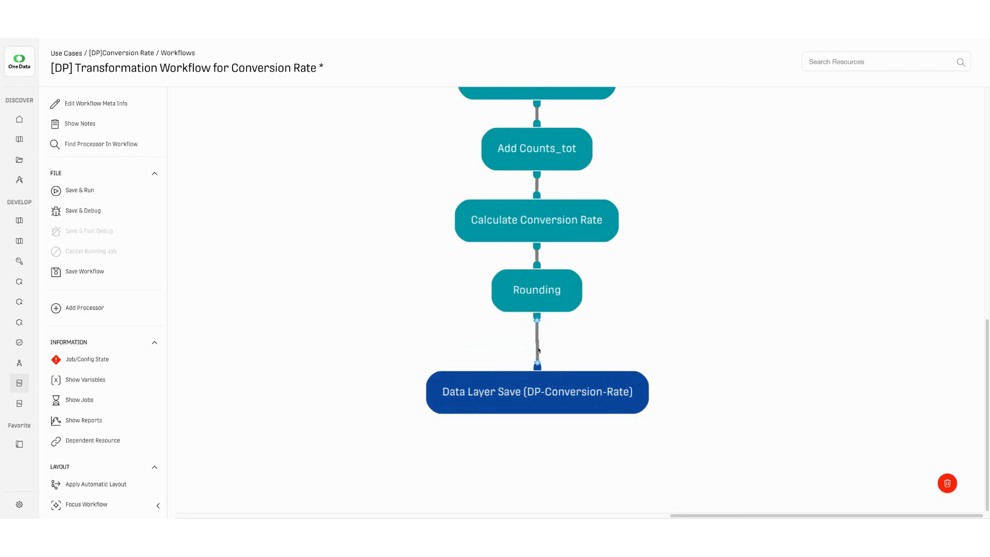
click(554, 418)
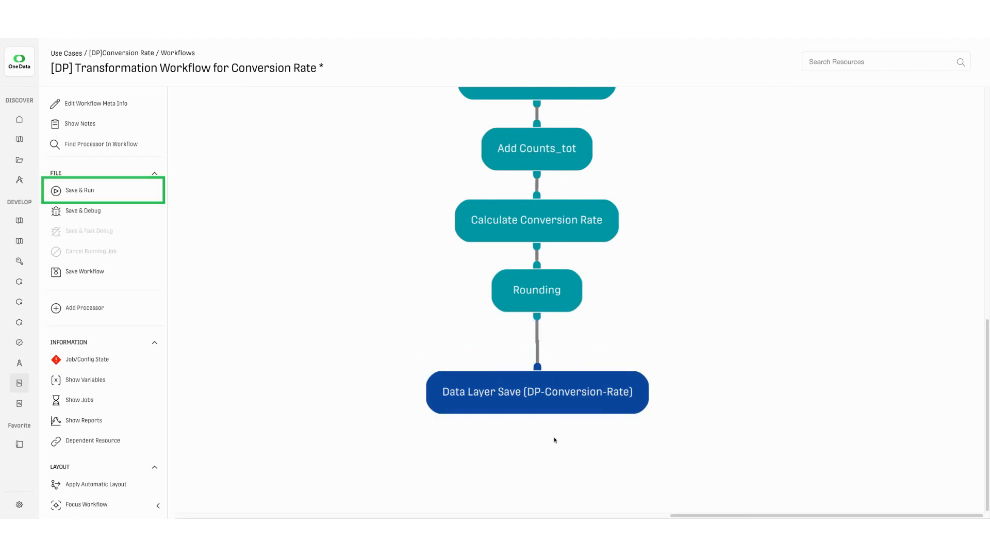
click(128, 192)
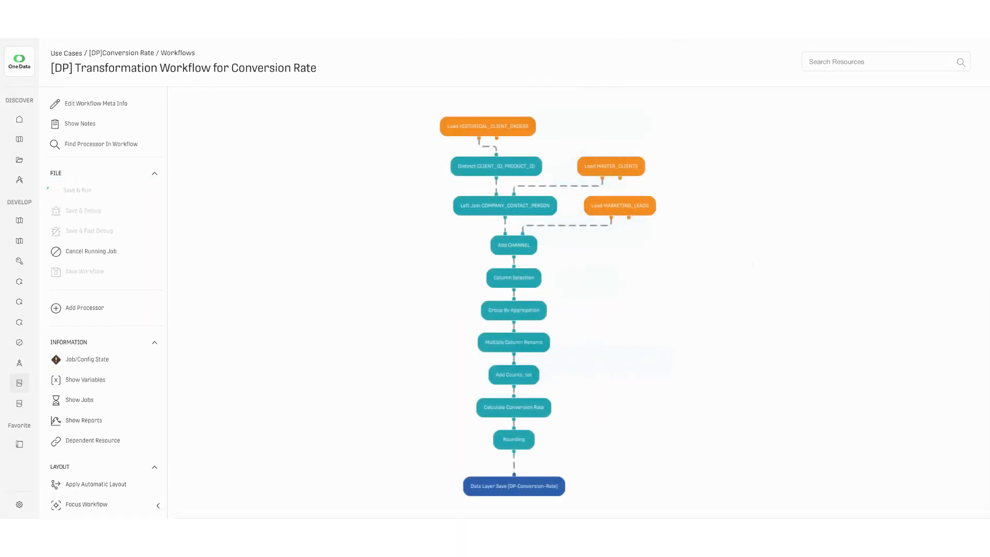